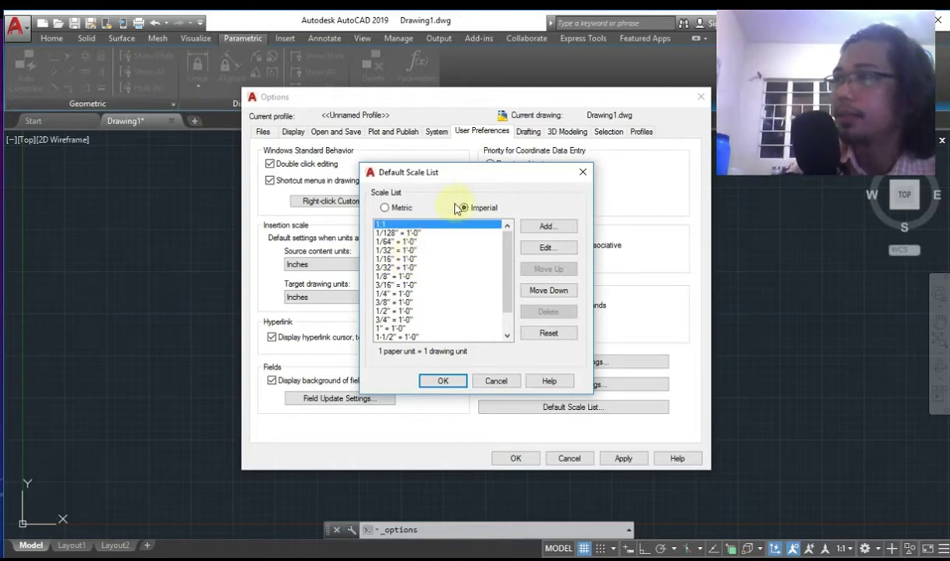
# Step: Compare the Metric and Imperial default scale lists, then close the scale list without saving
pyautogui.click(385, 208)
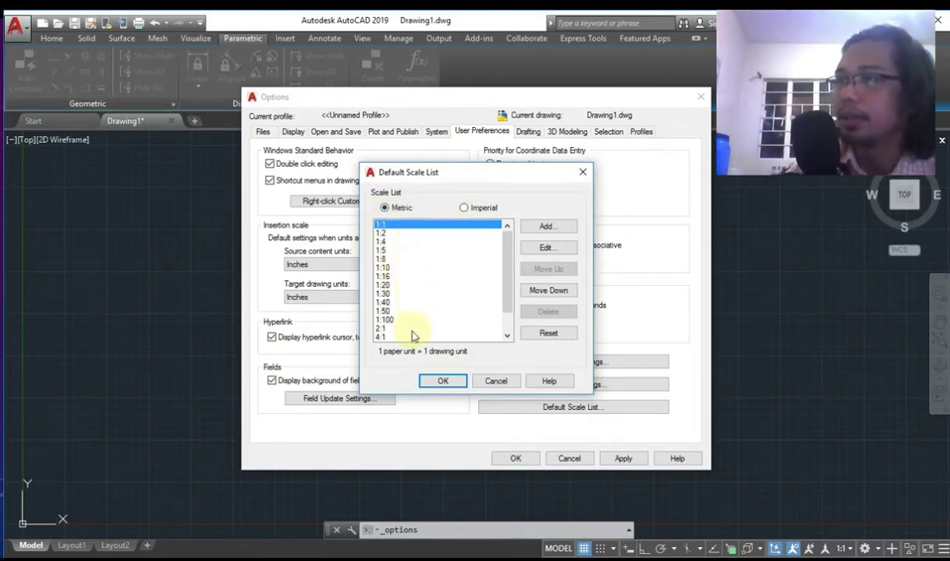
pyautogui.click(462, 210)
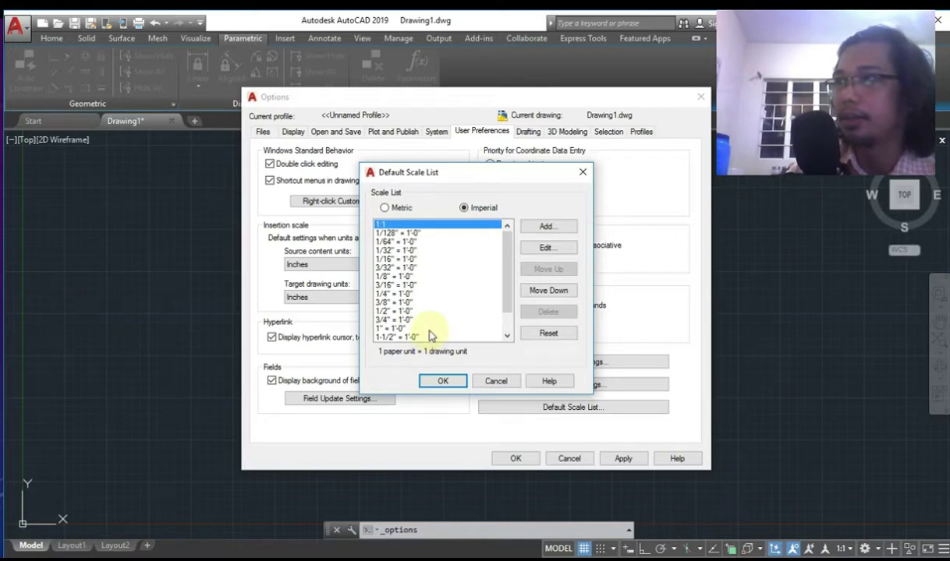
pyautogui.click(385, 208)
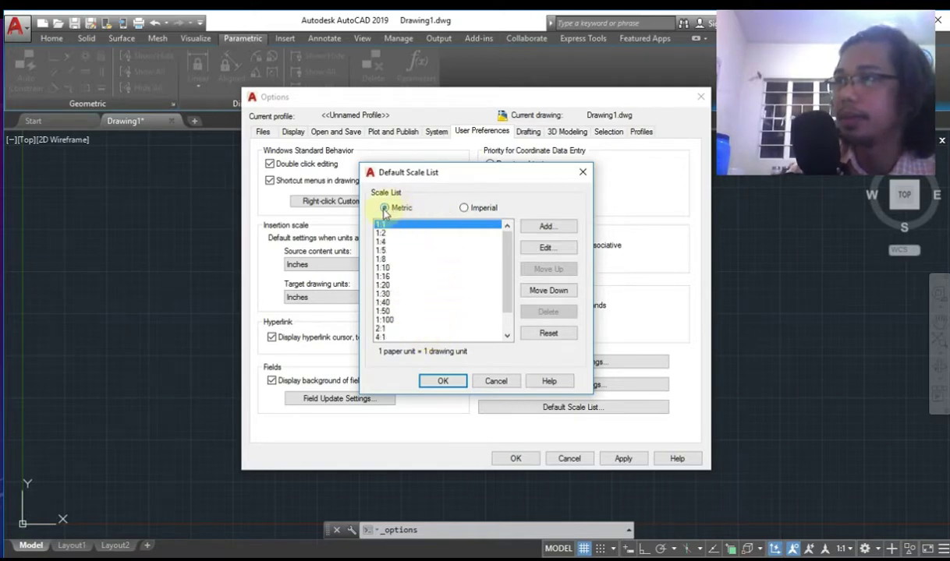
pyautogui.click(585, 176)
# Step: Review the lineweight list, listing units and display scale in the lineweight settings, then close them without applying changes
pyautogui.click(524, 385)
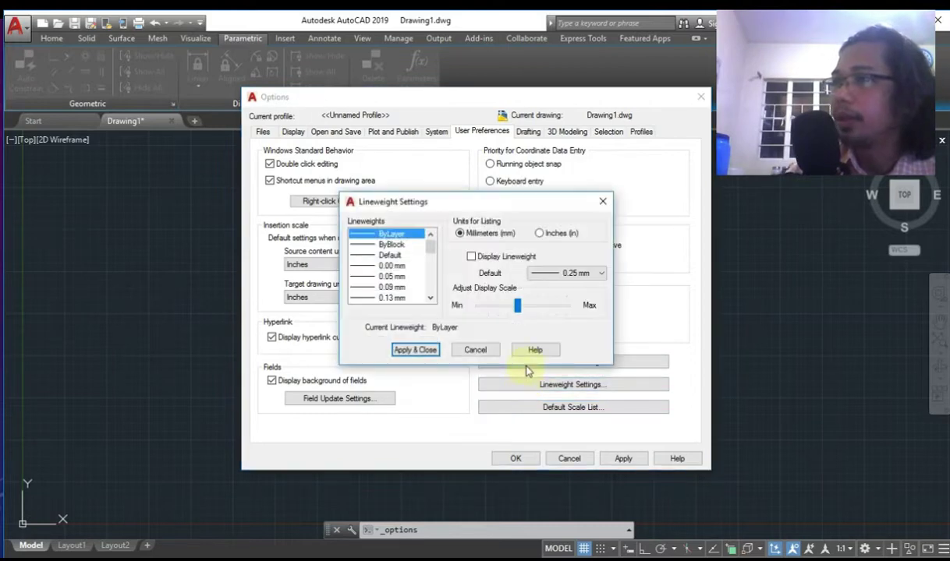
pyautogui.moveTo(430, 250)
pyautogui.mouseDown()
pyautogui.moveTo(431, 269)
pyautogui.moveTo(430, 242)
pyautogui.mouseUp()
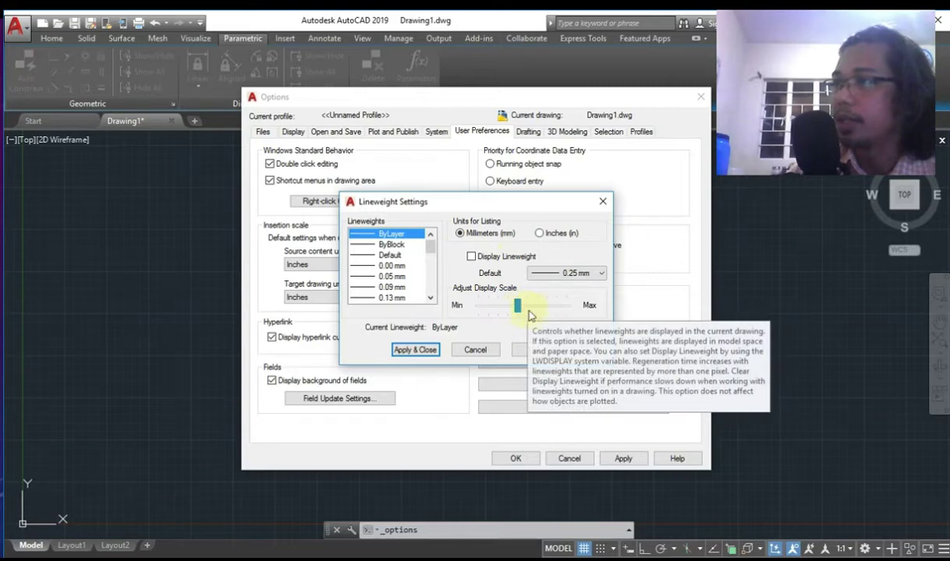
pyautogui.click(602, 202)
# Step: Review the Block Editor settings, including the parameter color choices and color index palette, and close them without saving
pyautogui.click(548, 368)
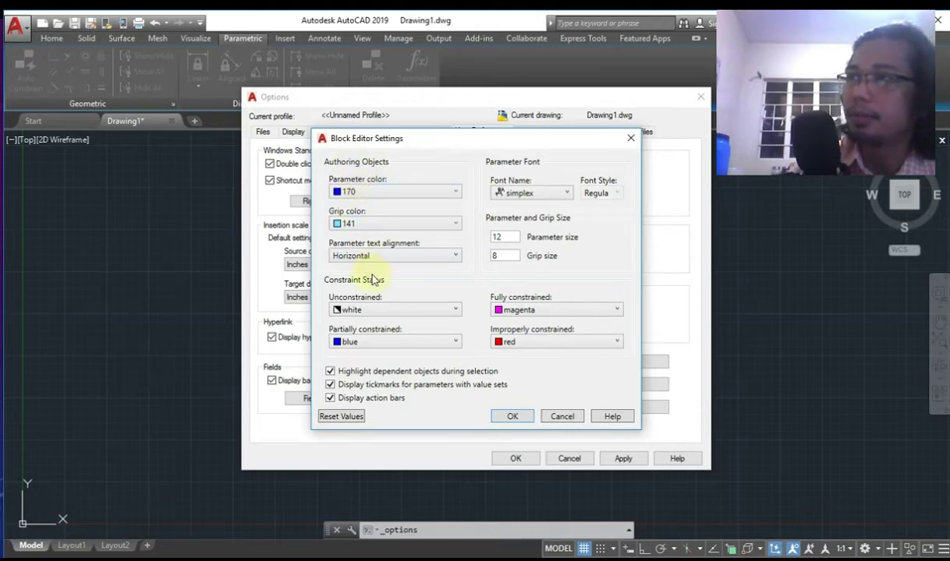
pyautogui.click(457, 191)
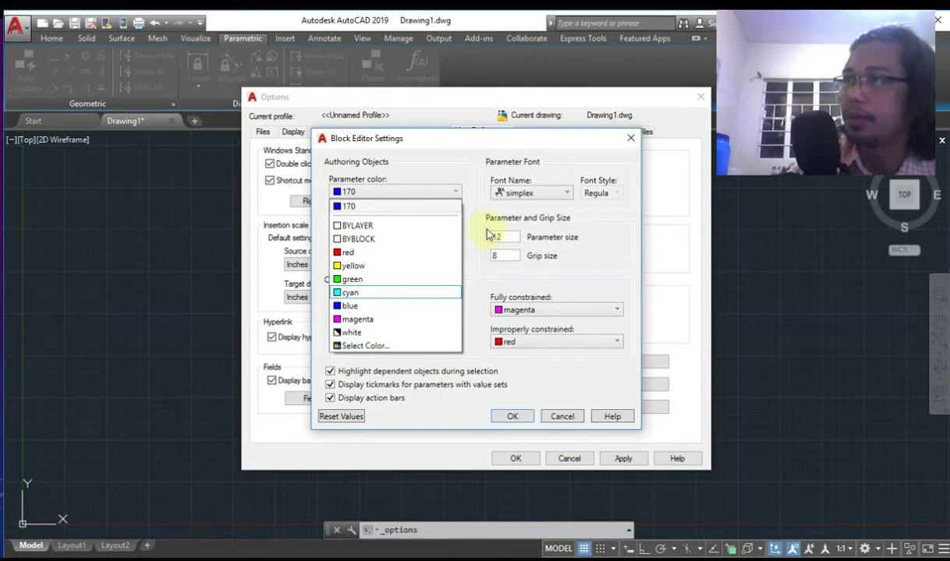
pyautogui.press('Escape')
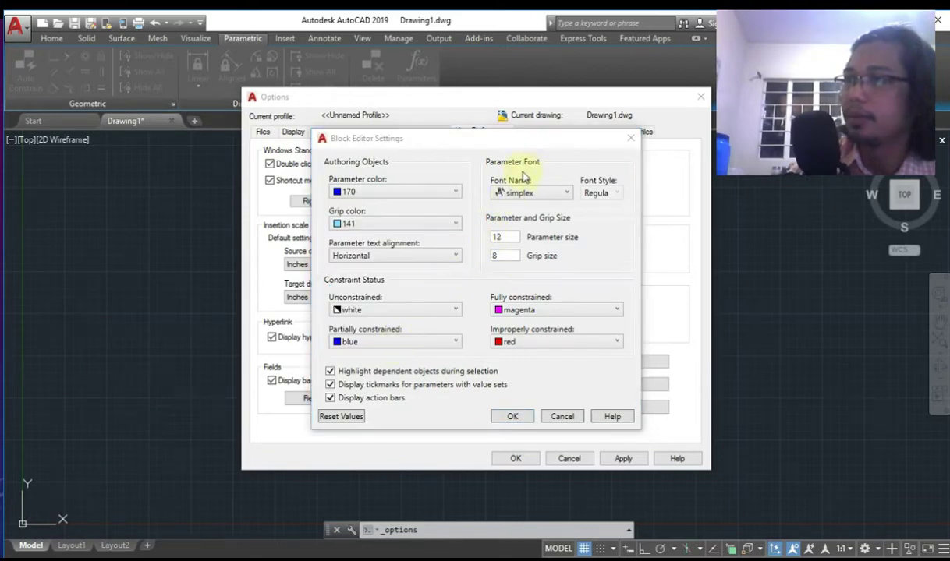
pyautogui.moveTo(598, 46); pyautogui.dragTo(638, 113)
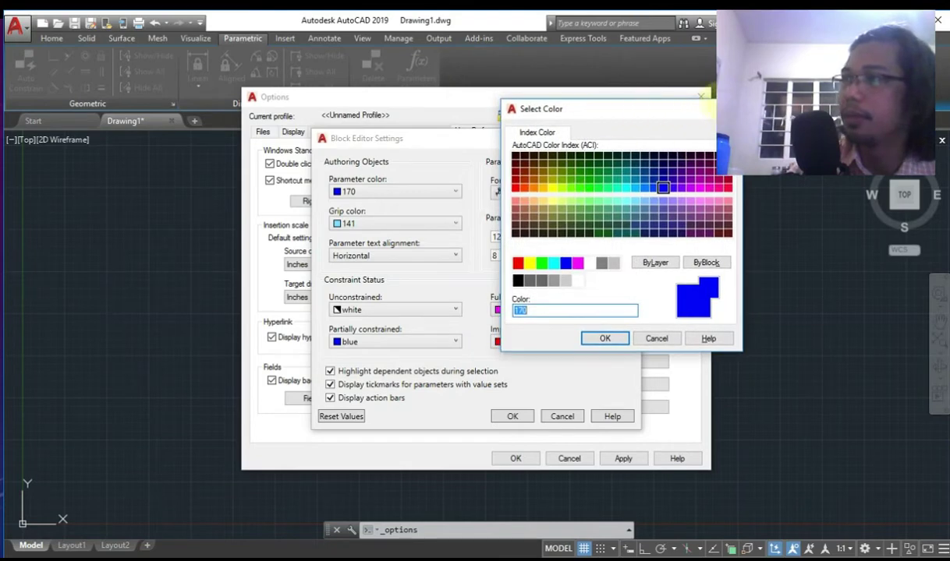
pyautogui.click(725, 109)
pyautogui.click(629, 138)
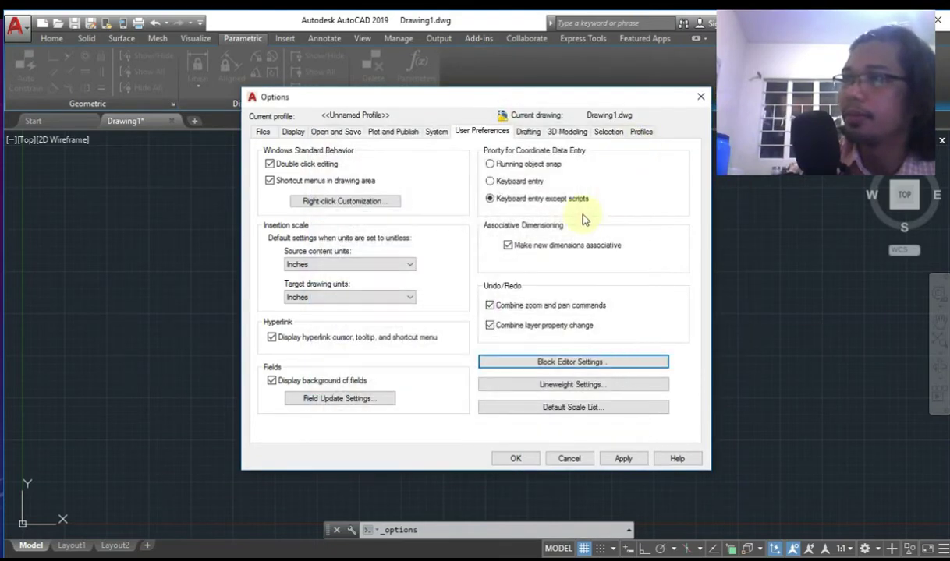
# Step: Review the right-click customization options and the available source content units without changing either
pyautogui.click(363, 201)
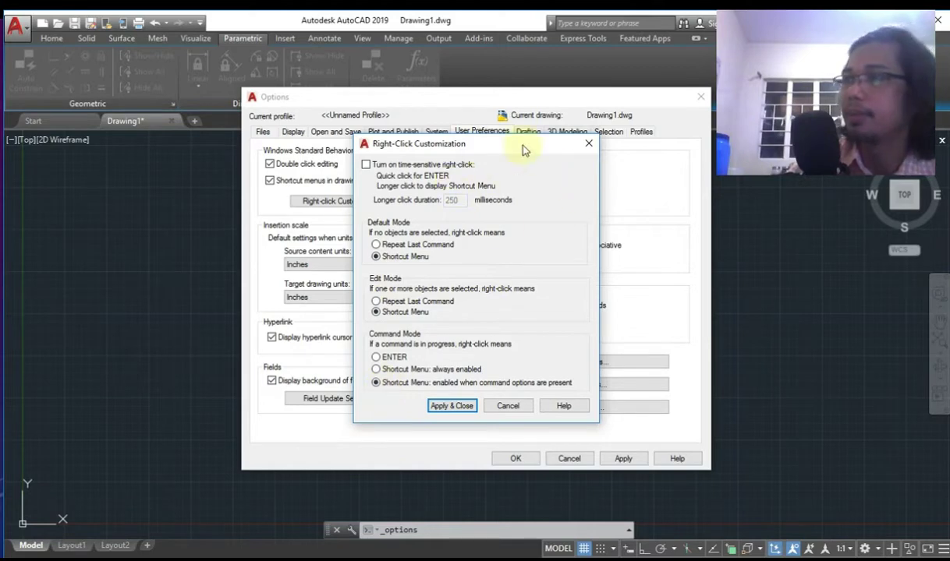
pyautogui.click(589, 146)
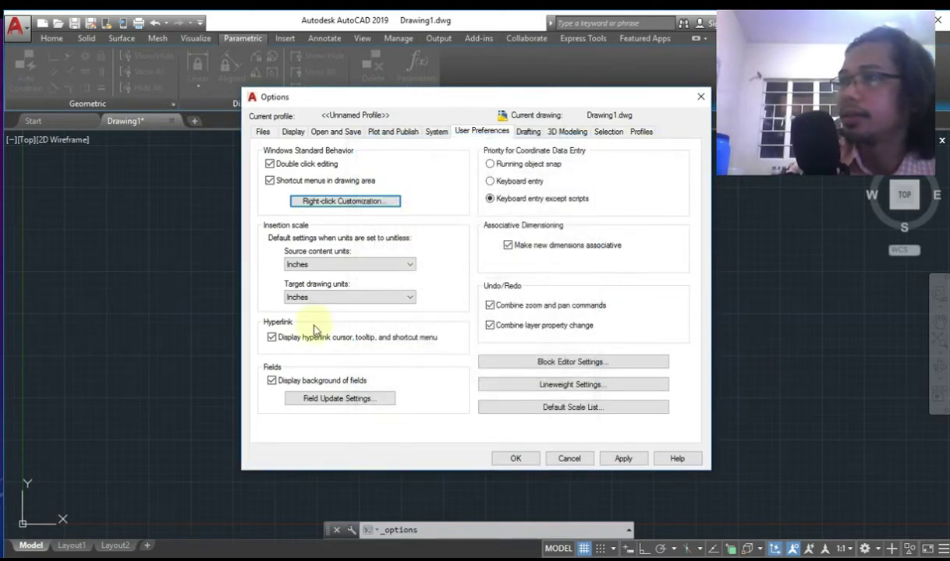
pyautogui.click(381, 266)
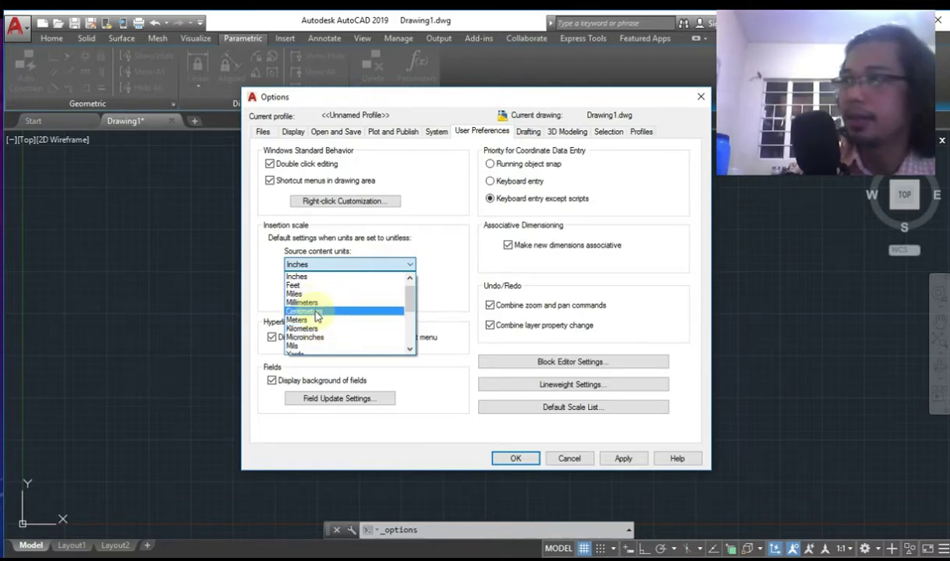
pyautogui.click(433, 332)
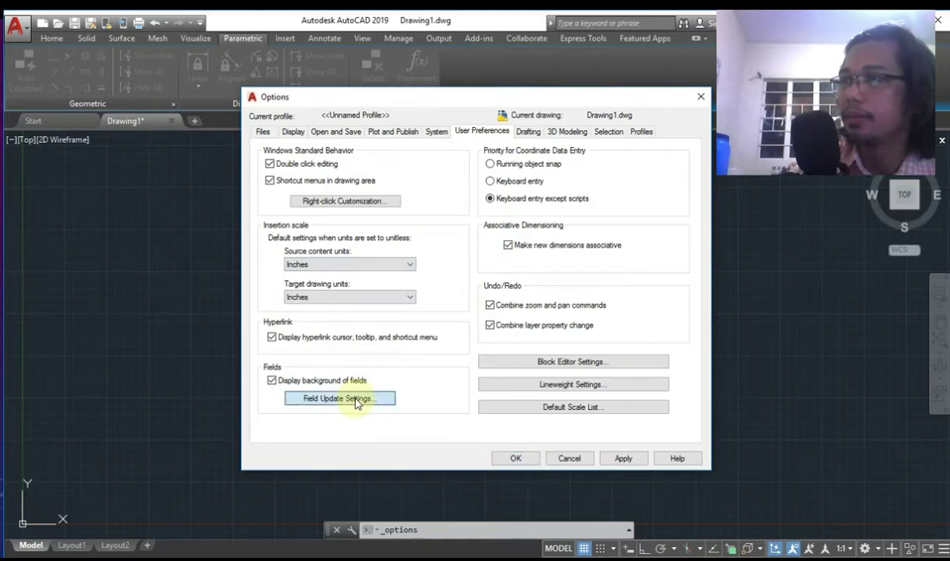
# Step: Review the automatic field update settings without changing them and show the Drafting options
pyautogui.click(354, 400)
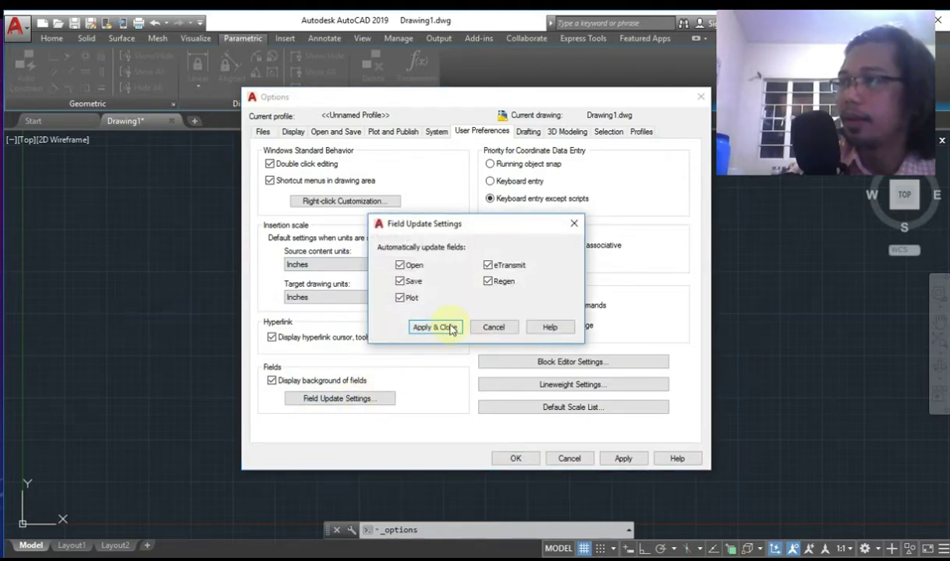
pyautogui.click(574, 224)
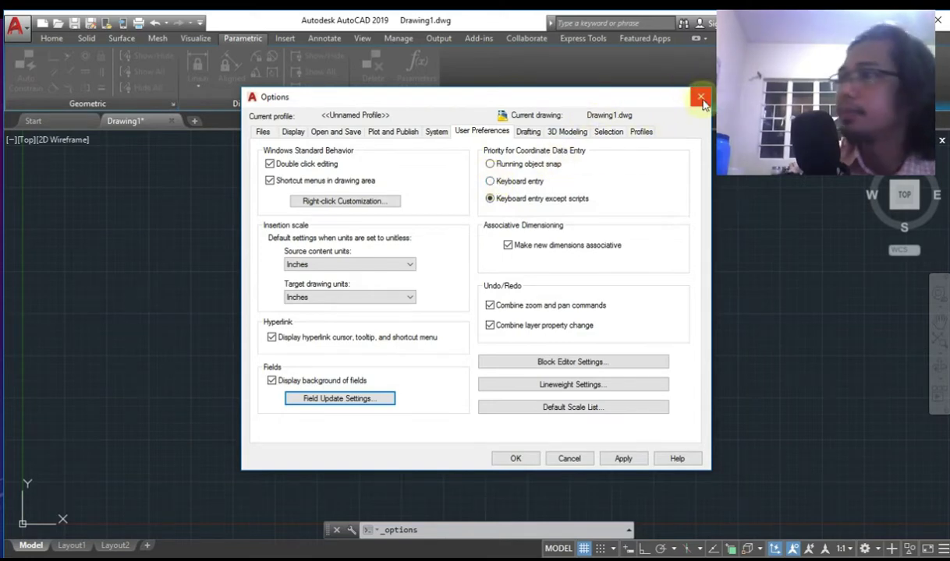
pyautogui.click(529, 132)
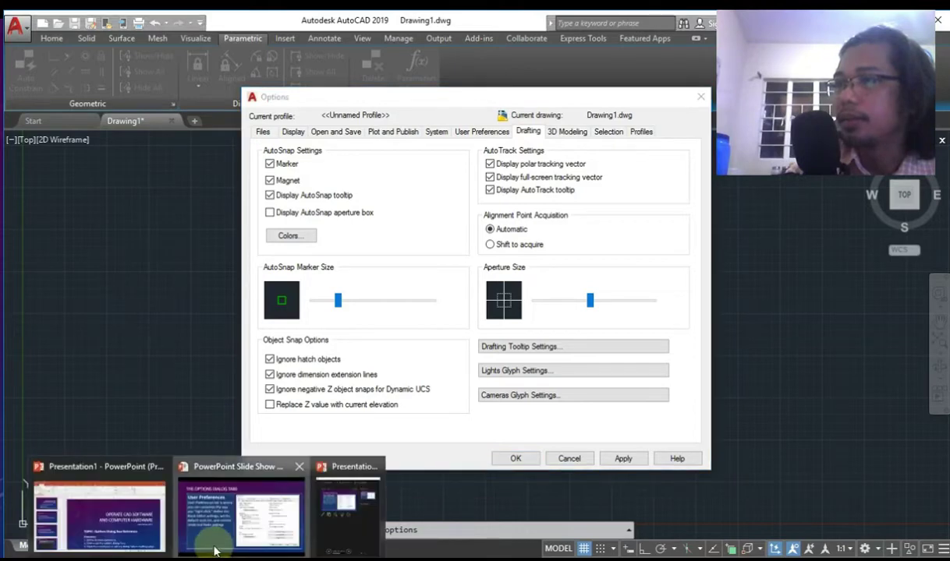
# Step: Switch to the PowerPoint slide show, advance to the Drafting Tab slide, and return to AutoCAD's Drafting options
pyautogui.click(201, 535)
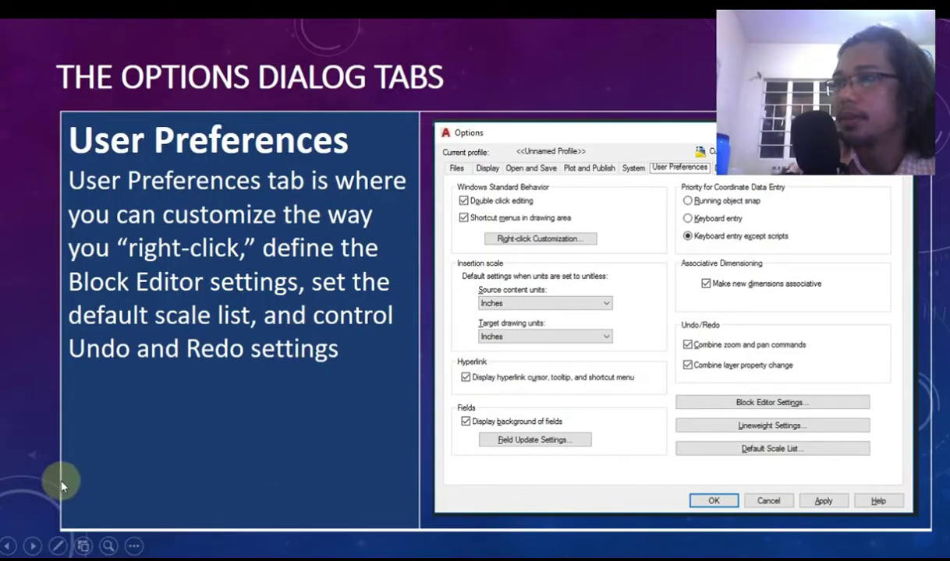
pyautogui.click(32, 545)
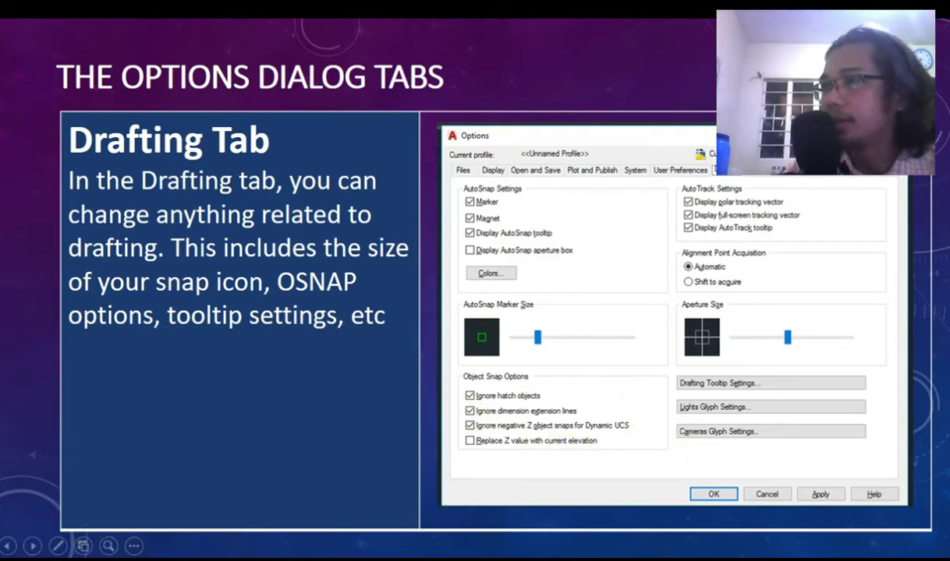
pyautogui.hotkey('ctrl', 'p')
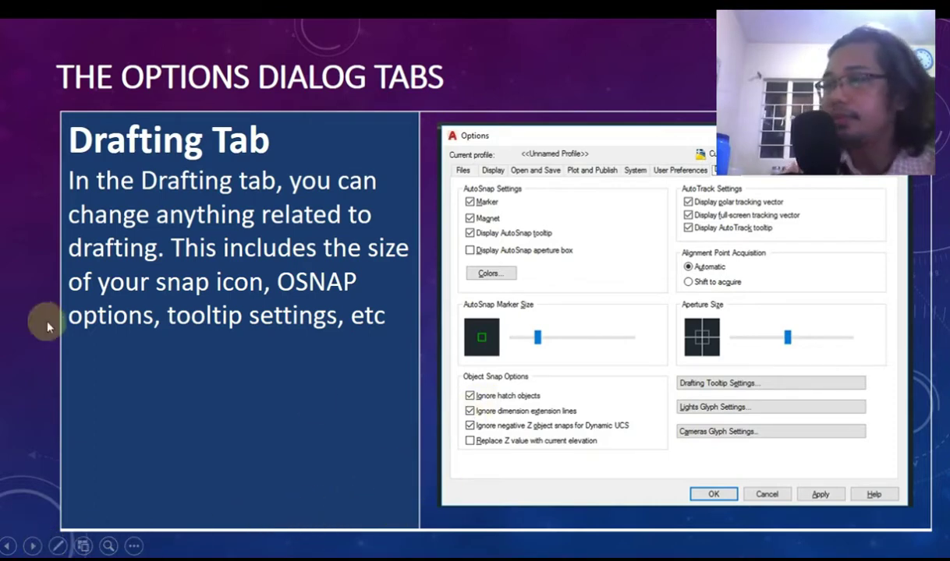
pyautogui.hotkey('alt', 'Tab')
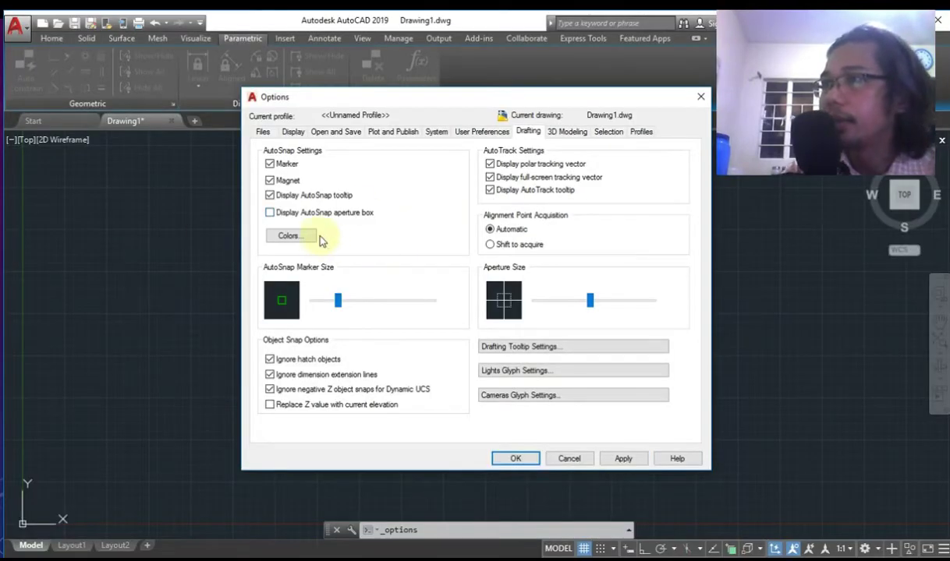
# Step: In the 2D model space drawing window colors, inspect the crosshairs color choices and restore the viewport control element
pyautogui.click(289, 235)
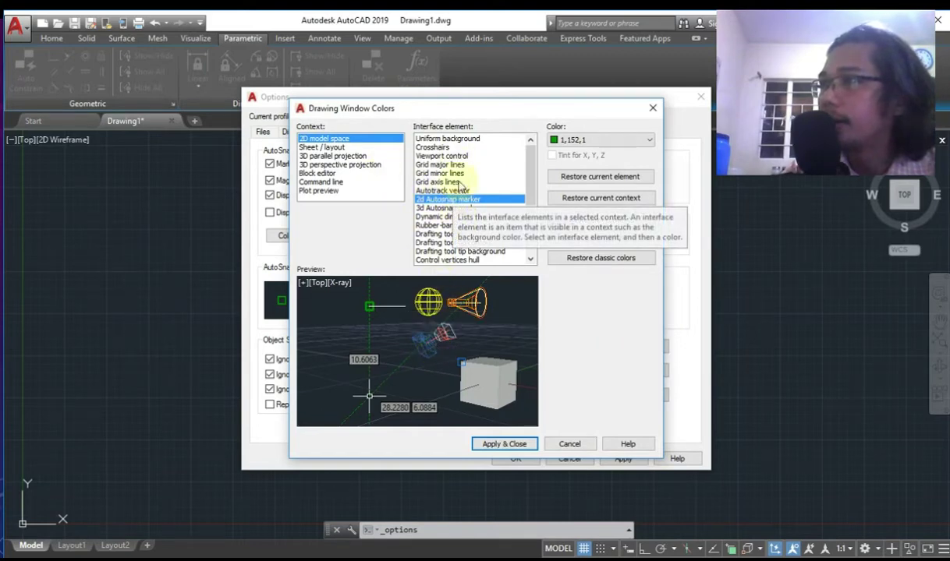
pyautogui.click(434, 148)
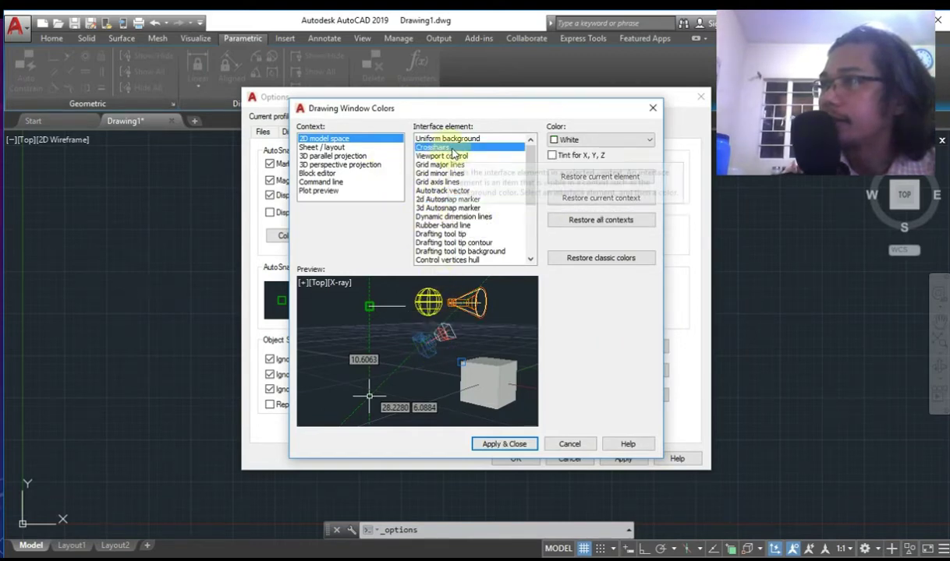
pyautogui.click(647, 141)
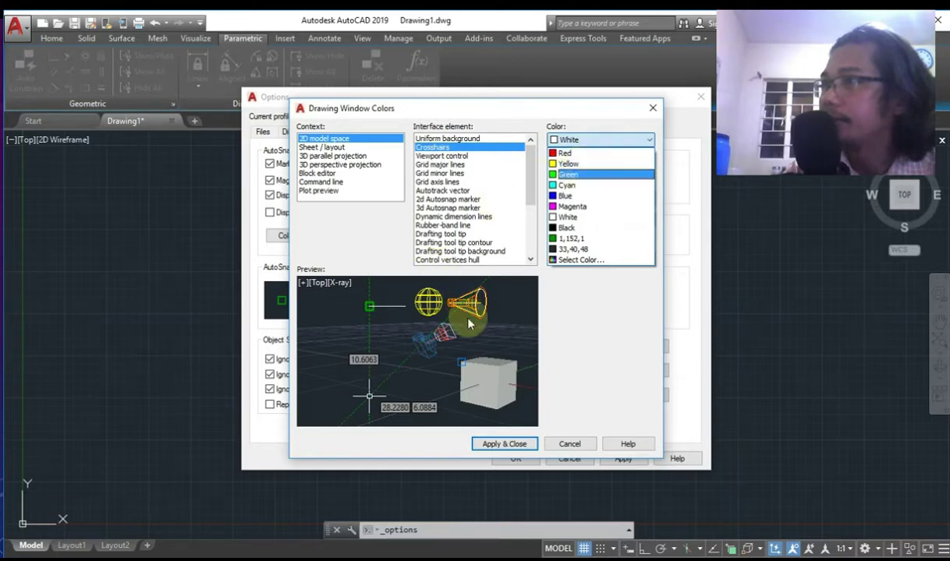
pyautogui.click(386, 215)
pyautogui.click(443, 156)
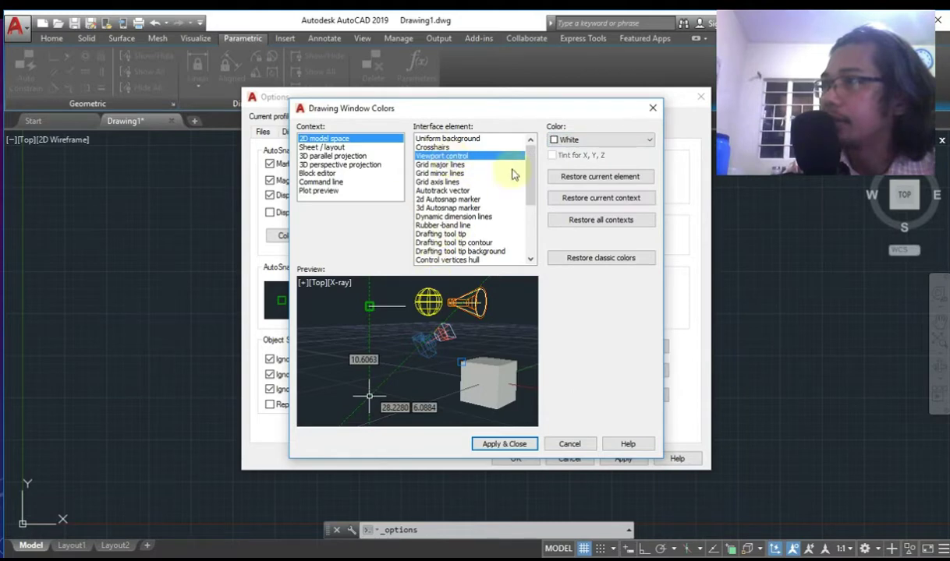
pyautogui.click(631, 177)
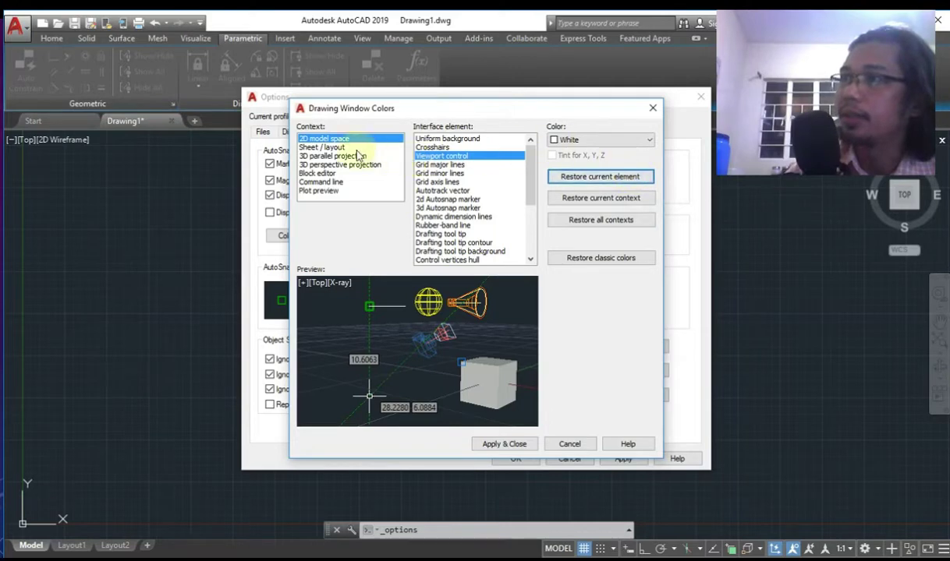
# Step: Examine the elements and color previews of the drawing window contexts, from 2D model space and Sheet / layout to Block editor and Plot preview
pyautogui.click(322, 147)
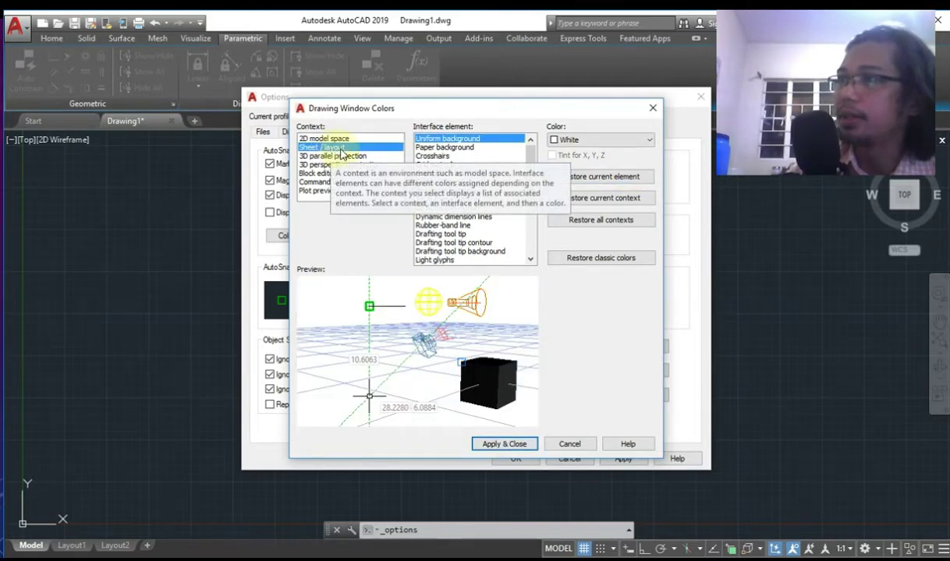
pyautogui.click(322, 155)
pyautogui.click(328, 140)
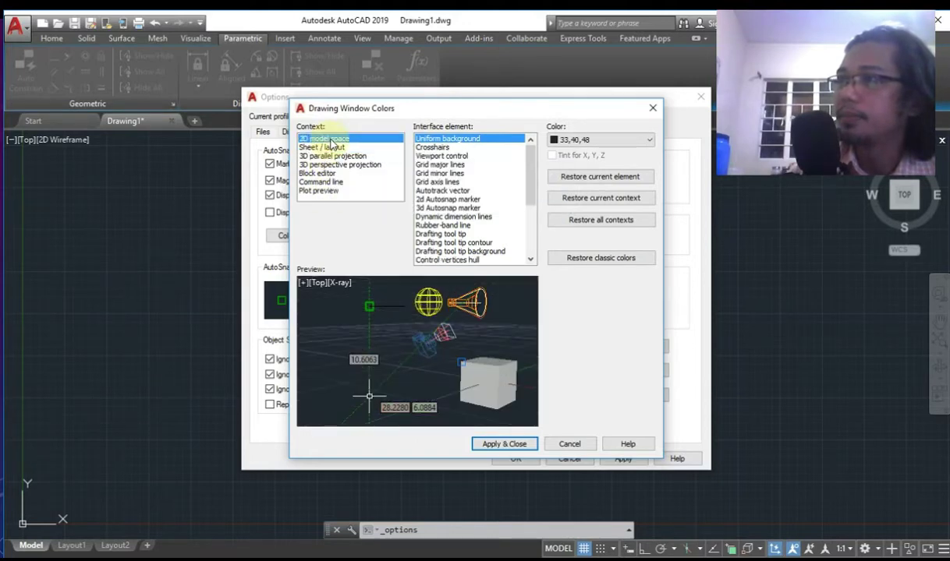
pyautogui.click(328, 156)
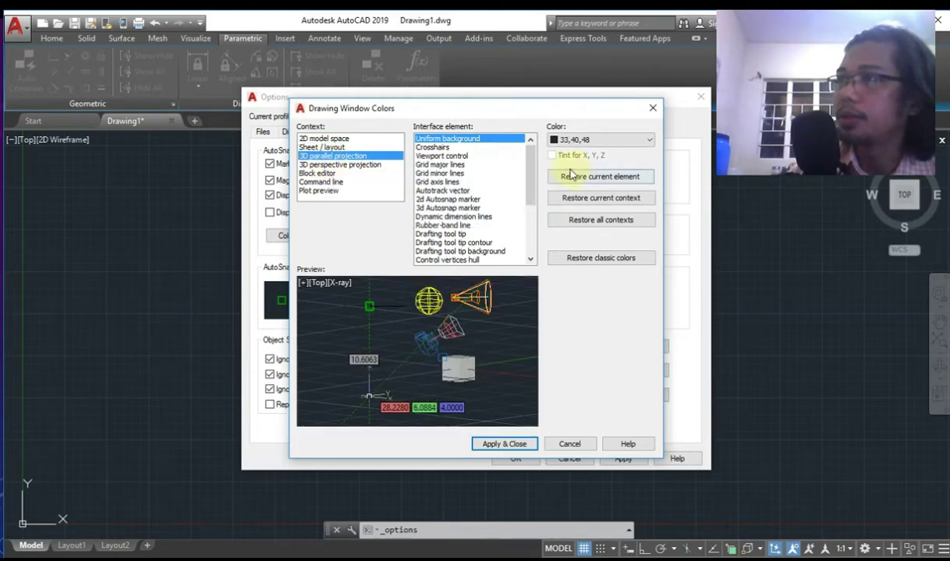
pyautogui.click(324, 173)
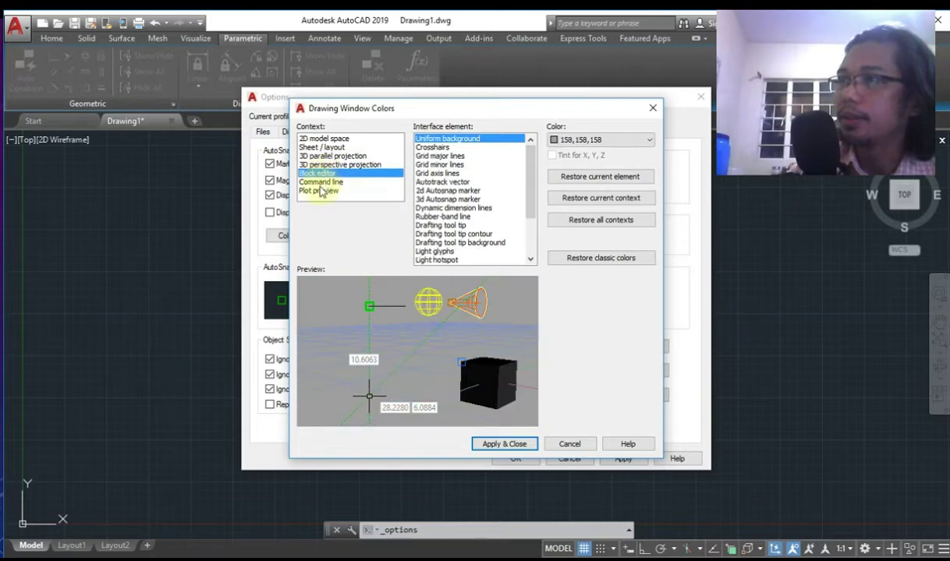
pyautogui.click(311, 183)
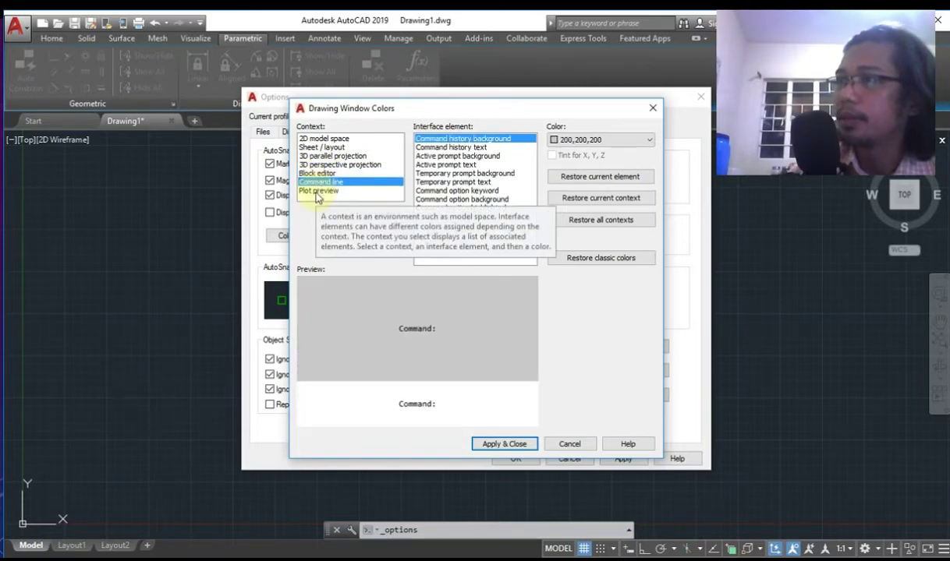
pyautogui.click(319, 191)
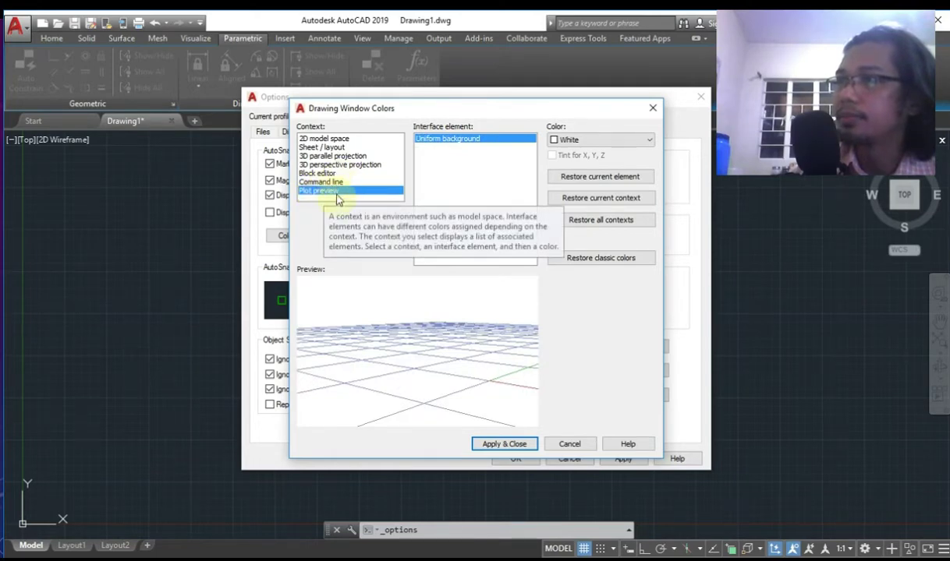
pyautogui.click(330, 182)
pyautogui.click(336, 165)
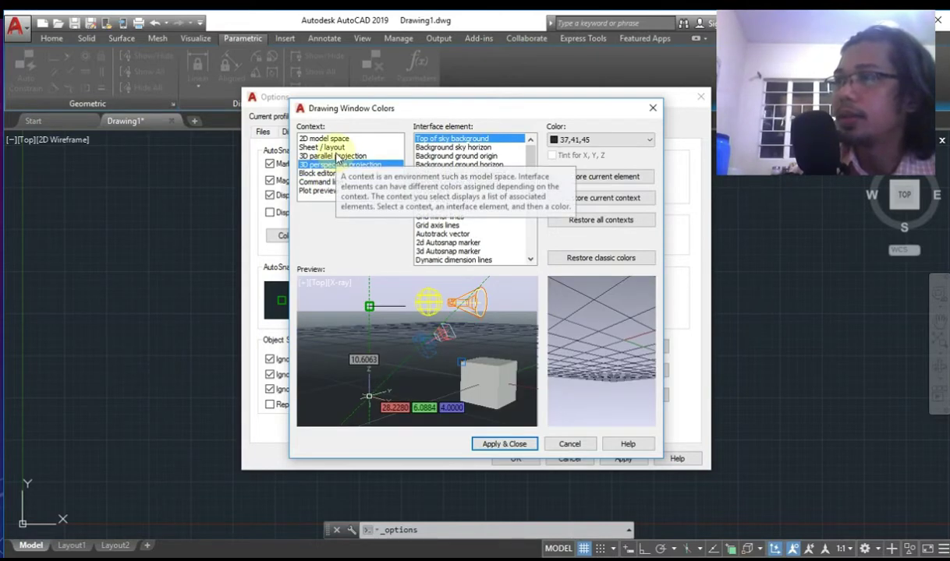
pyautogui.click(343, 156)
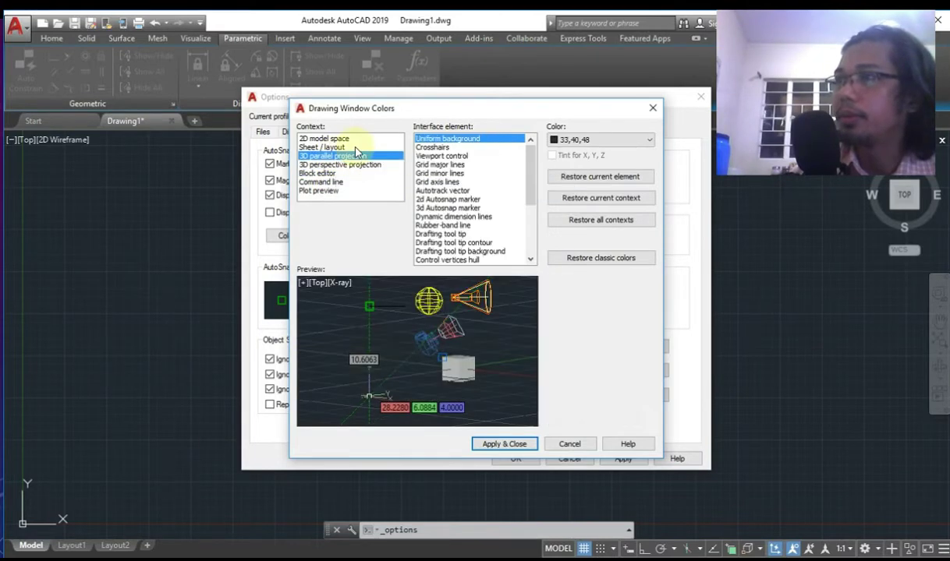
pyautogui.click(316, 173)
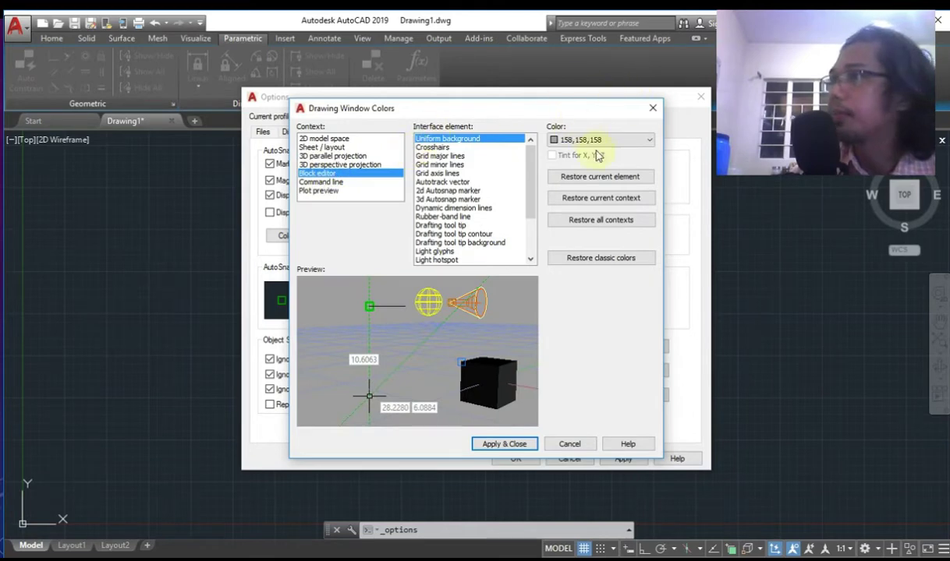
# Step: Close the window color settings and Options without changes, and draw a rectangle near the middle of the drawing area
pyautogui.click(652, 109)
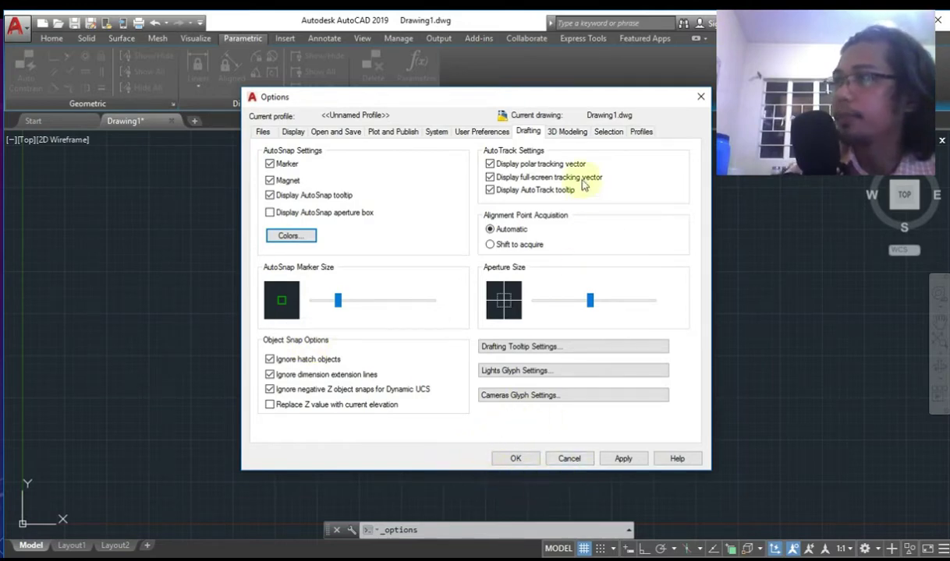
pyautogui.click(699, 97)
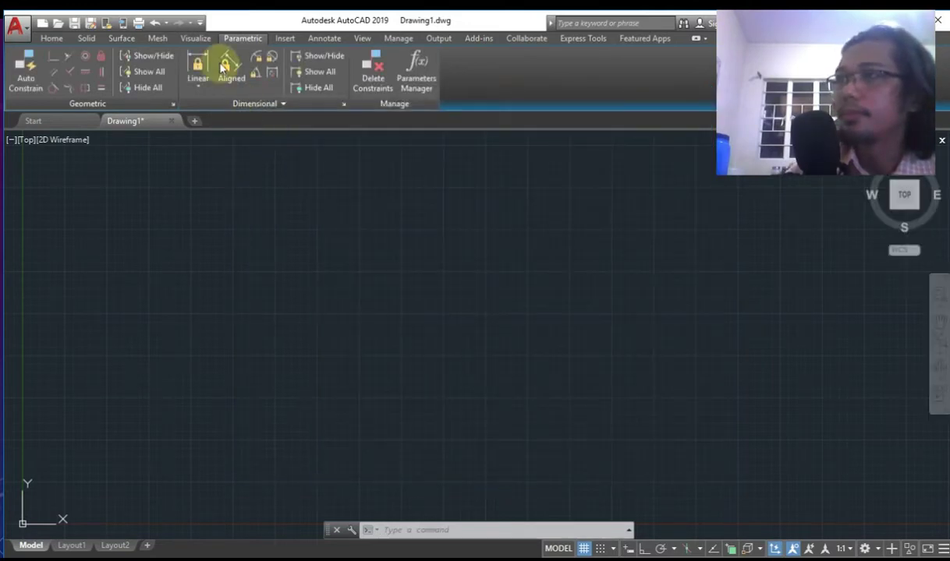
pyautogui.click(52, 38)
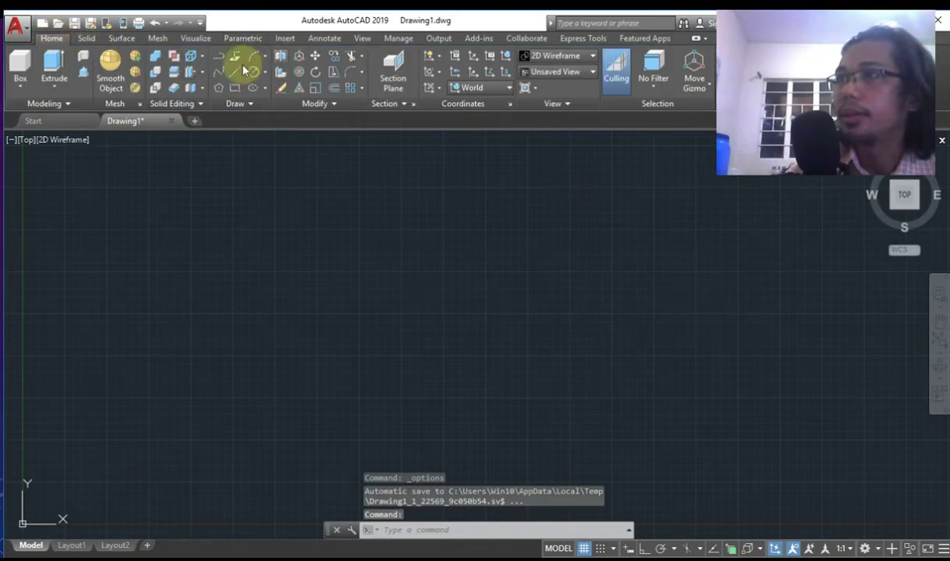
pyautogui.click(233, 87)
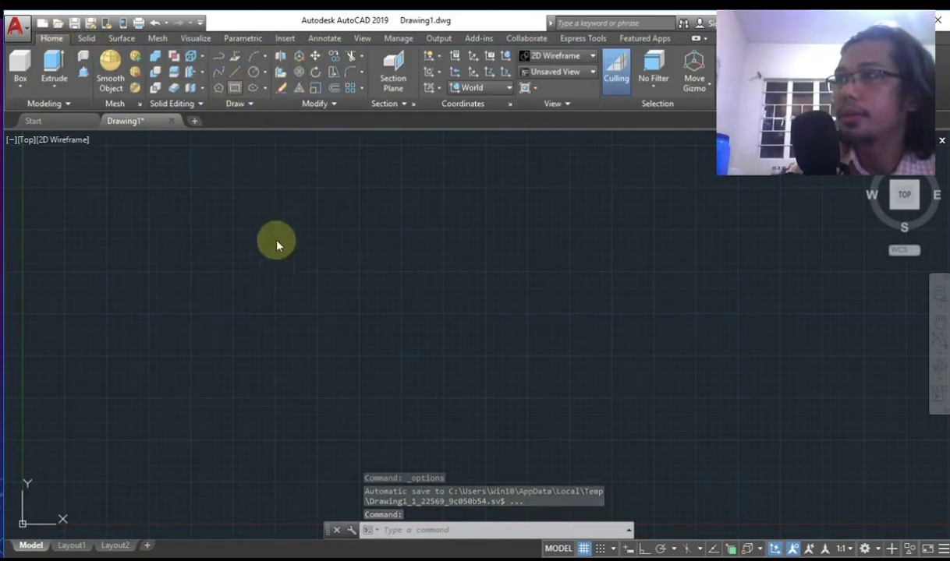
pyautogui.click(258, 226)
pyautogui.click(543, 404)
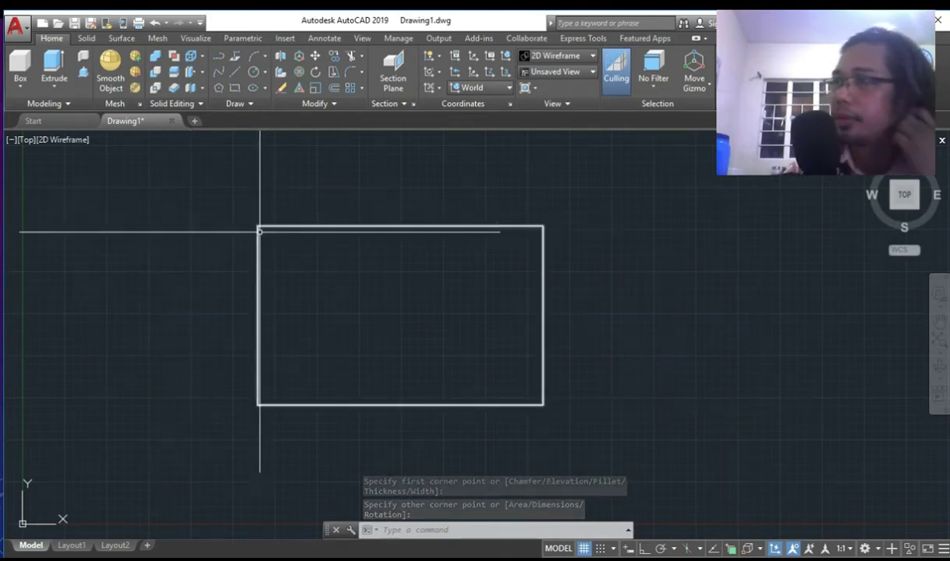
# Step: In the Display options, reduce the crosshair size to 5 and confirm the change
pyautogui.rightClick(180, 235)
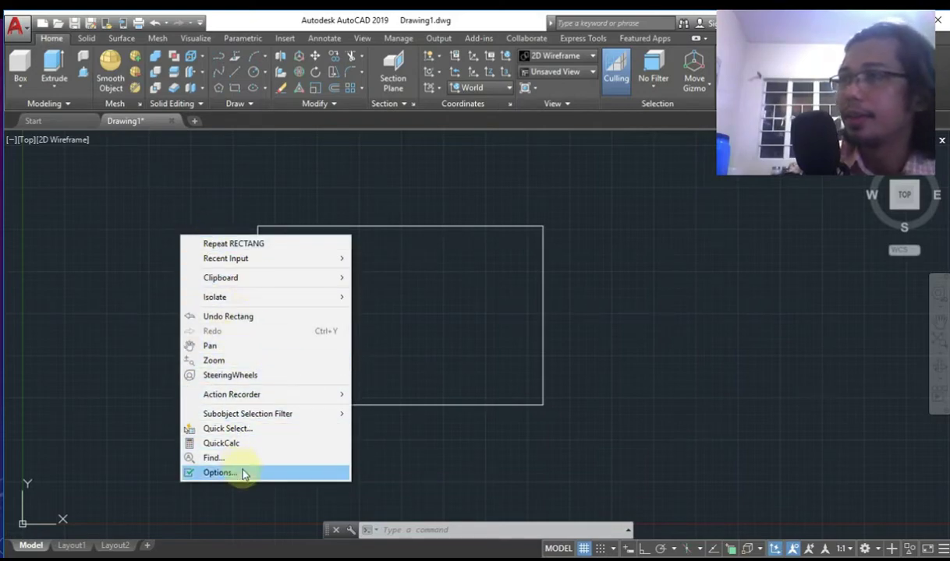
pyautogui.click(219, 473)
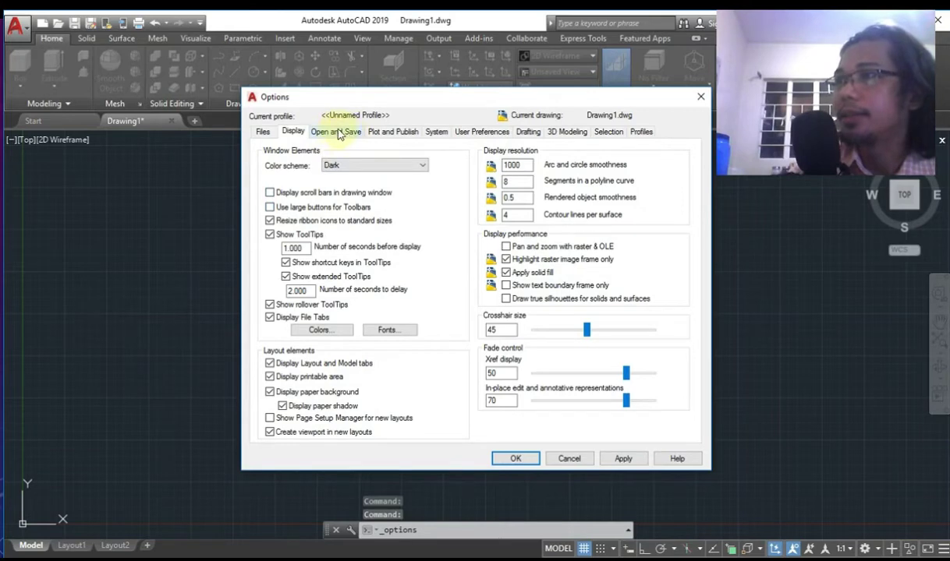
pyautogui.click(337, 133)
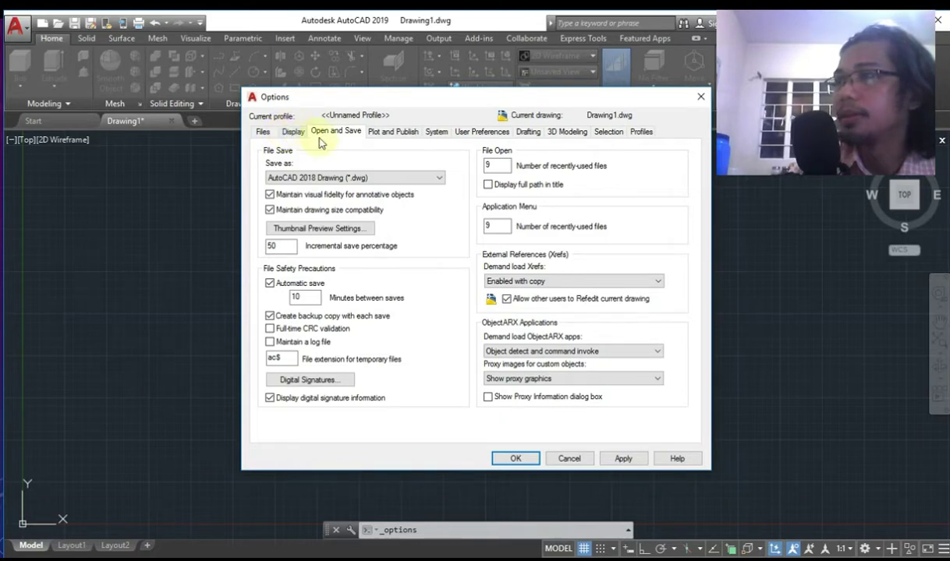
pyautogui.click(295, 132)
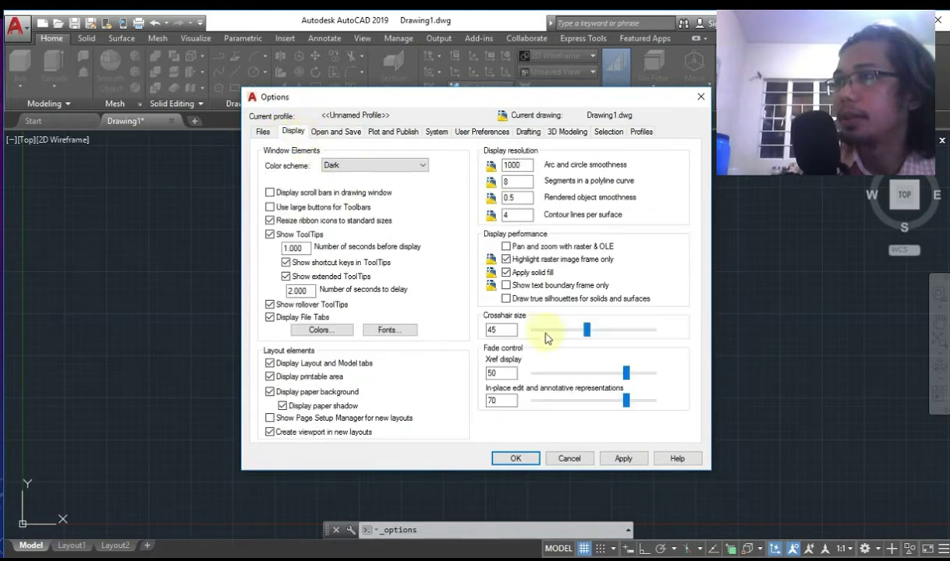
pyautogui.click(516, 459)
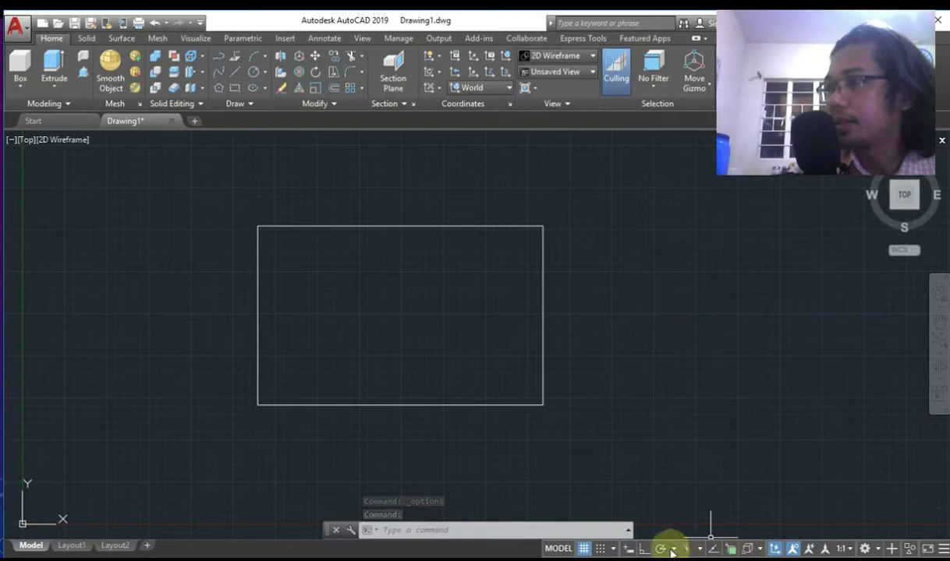
# Step: Turn on 3D object snap, try Ortho mode, and switch to polar tracking
pyautogui.click(746, 550)
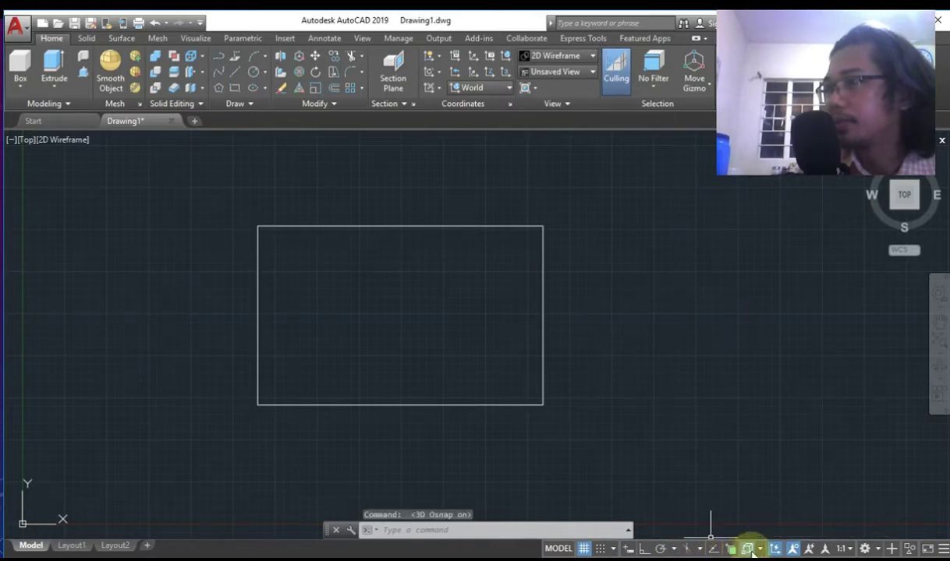
pyautogui.click(644, 549)
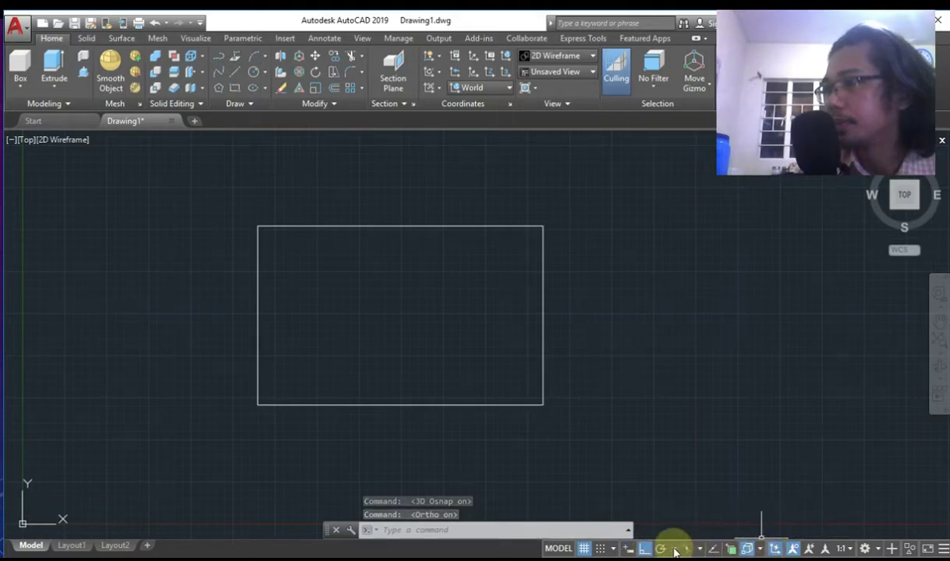
pyautogui.click(675, 550)
pyautogui.click(663, 550)
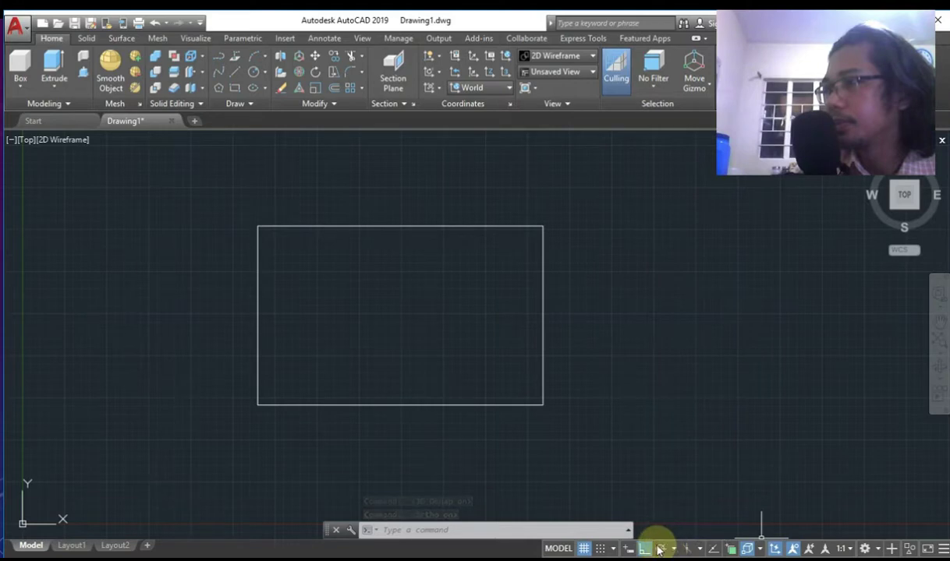
pyautogui.click(660, 549)
# Step: Try isometric drafting on the left isoplane and return to orthographic drafting
pyautogui.click(687, 549)
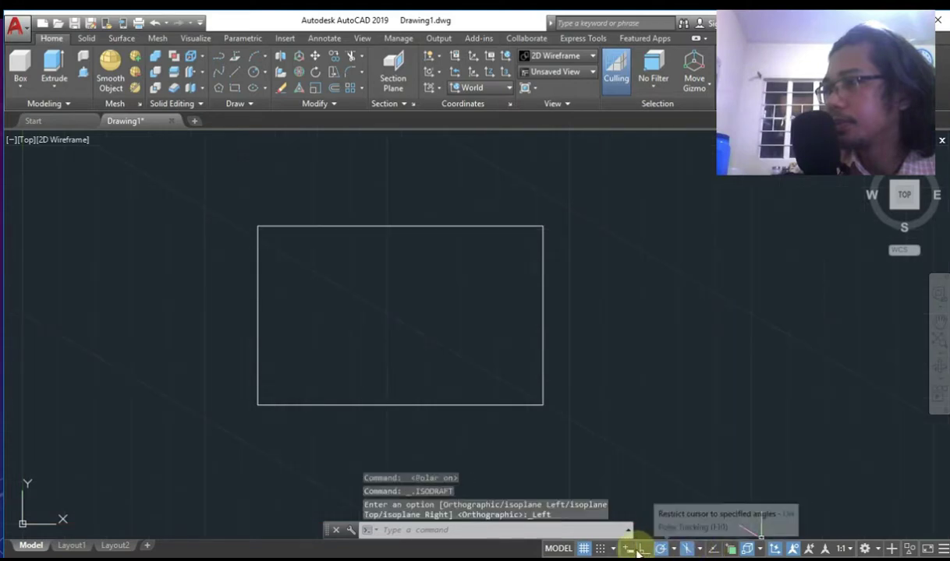
pyautogui.click(695, 550)
pyautogui.click(694, 551)
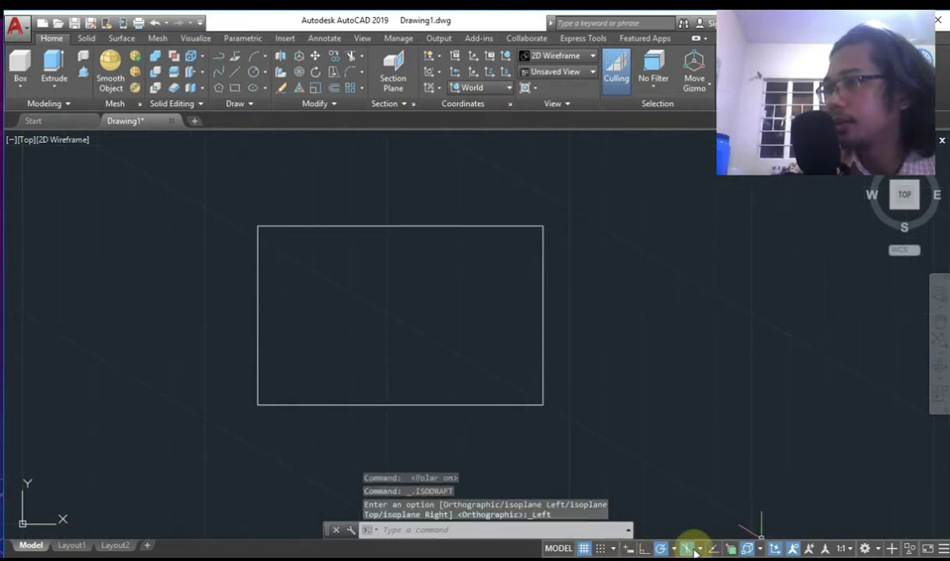
pyautogui.click(700, 550)
pyautogui.click(687, 549)
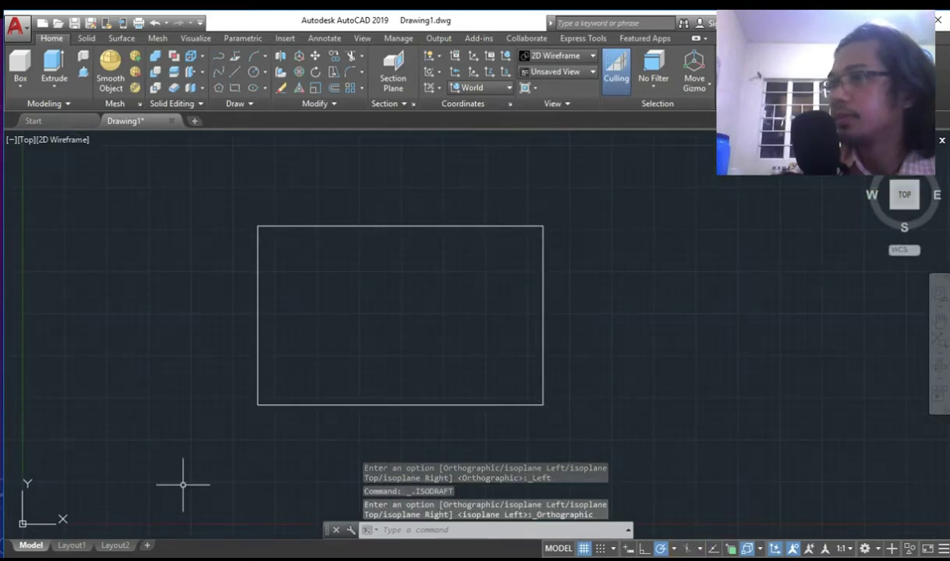
# Step: Draw a diagonal line beside the rectangle down to a point below its lower right corner, checking the endpoint snap marker on the way
pyautogui.click(545, 309)
pyautogui.press('Escape')
pyautogui.press('Escape')
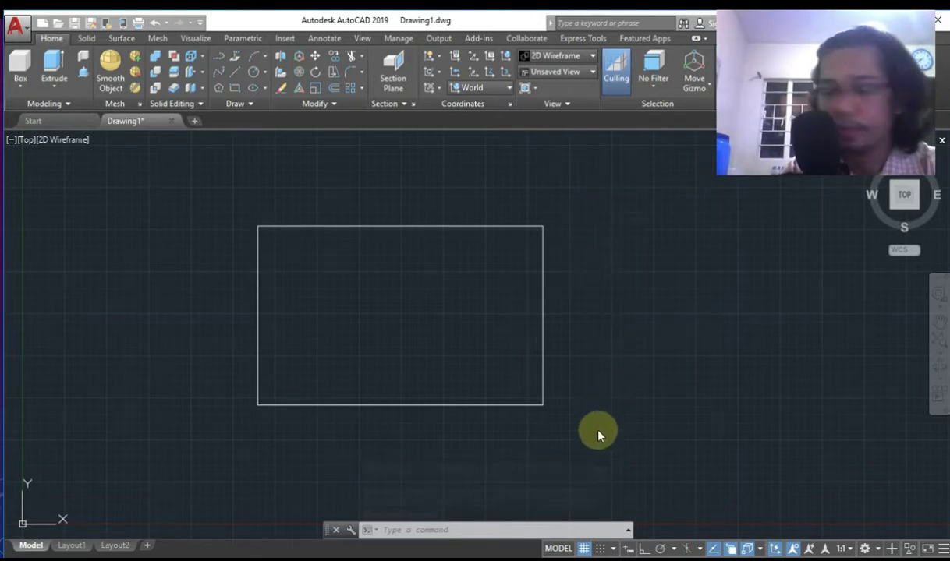
pyautogui.write('l')
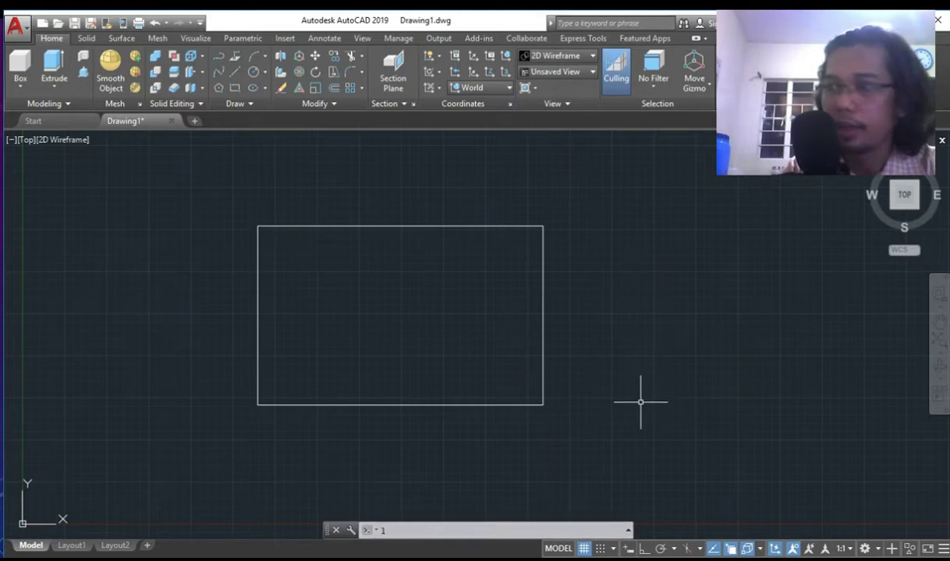
pyautogui.press('Return')
pyautogui.click(684, 315)
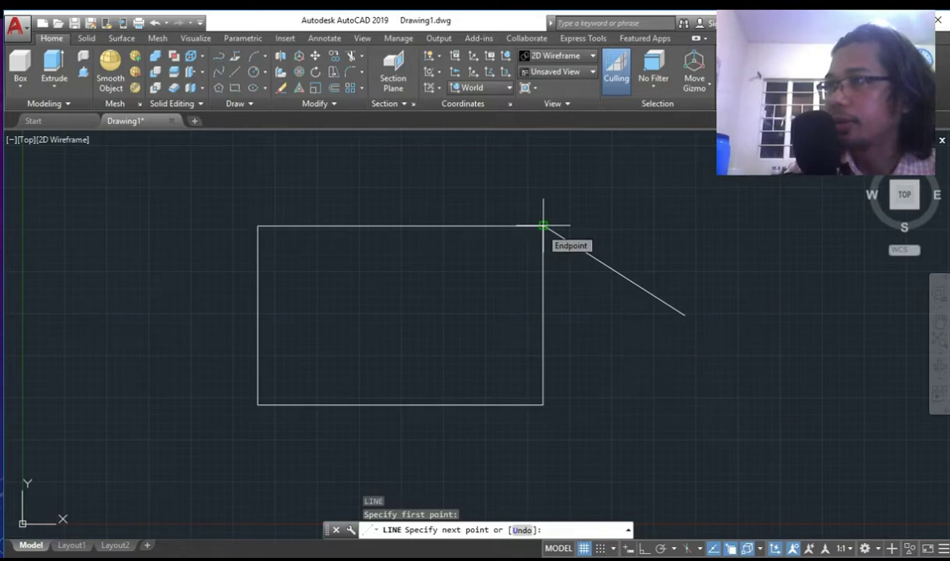
pyautogui.click(543, 439)
pyautogui.press('Escape')
pyautogui.press('Escape')
pyautogui.press('Escape')
# Step: In the Drafting options, enlarge the AutoSnap marker to nearly its maximum size and confirm the change
pyautogui.rightClick(590, 445)
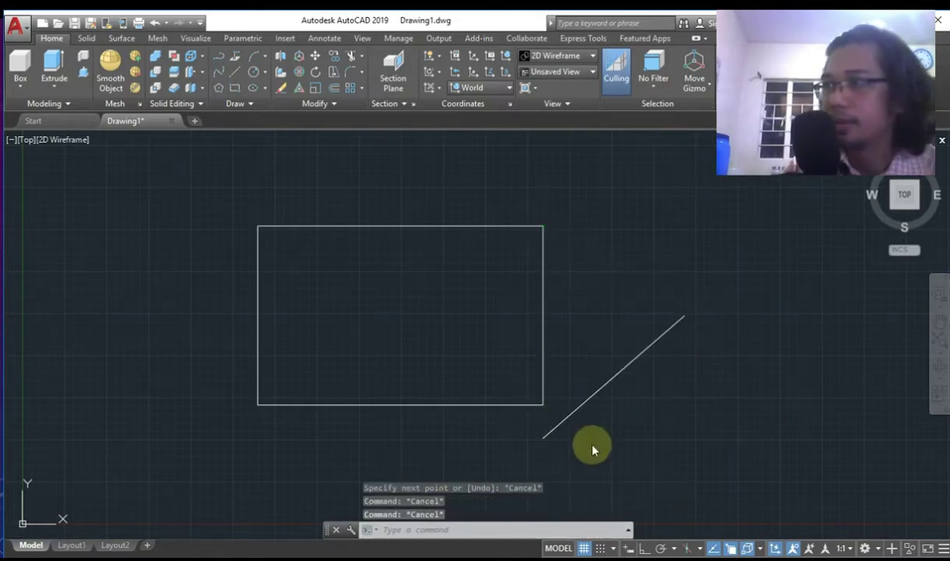
pyautogui.click(628, 436)
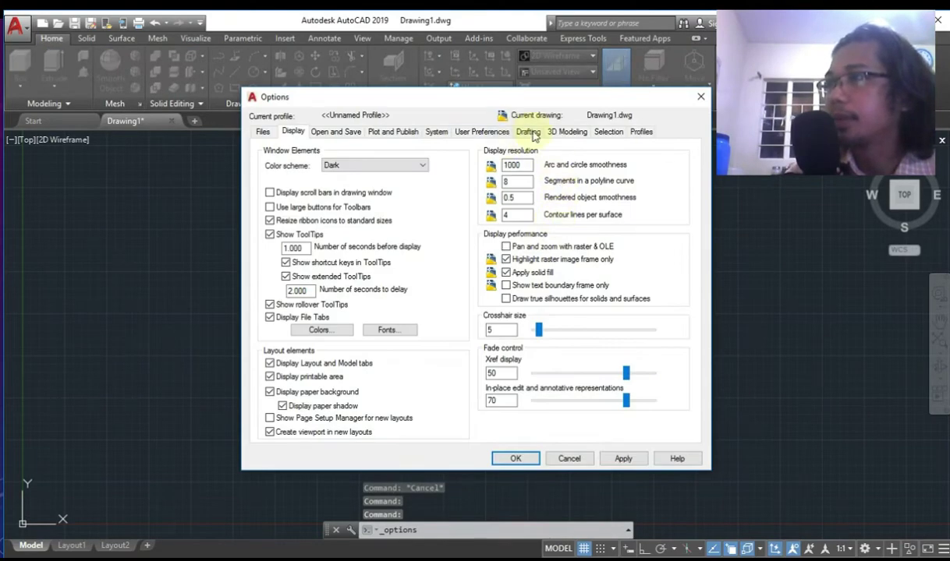
pyautogui.click(530, 133)
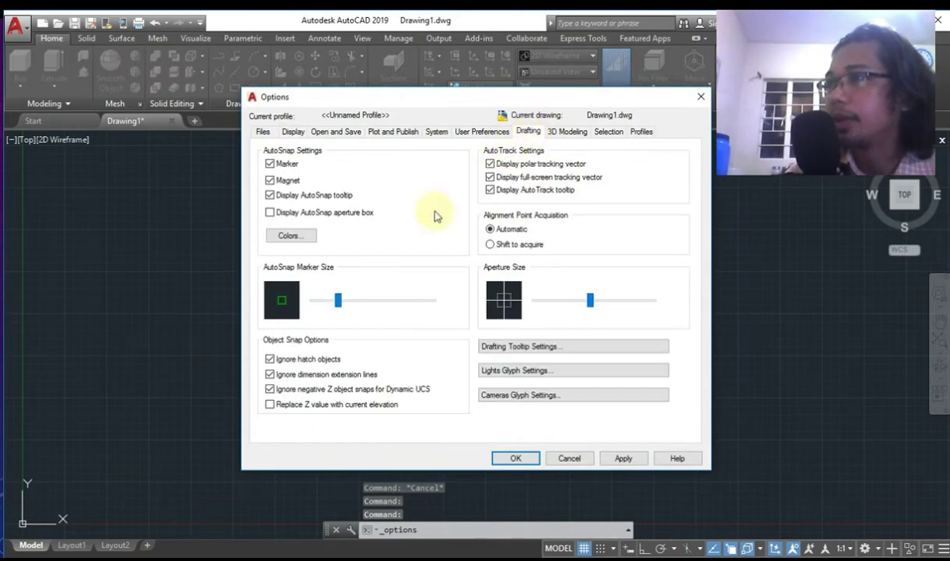
pyautogui.moveTo(339, 304); pyautogui.dragTo(425, 311)
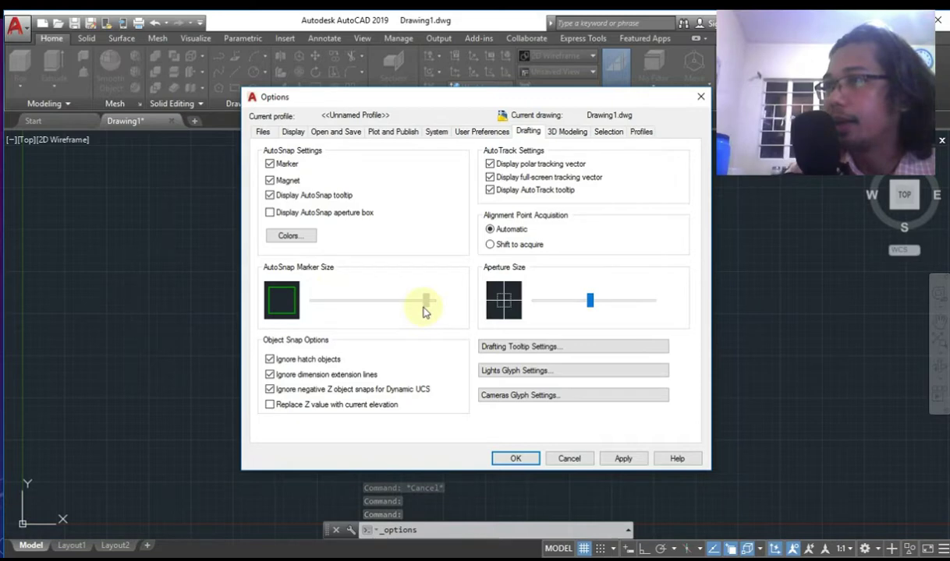
pyautogui.click(529, 456)
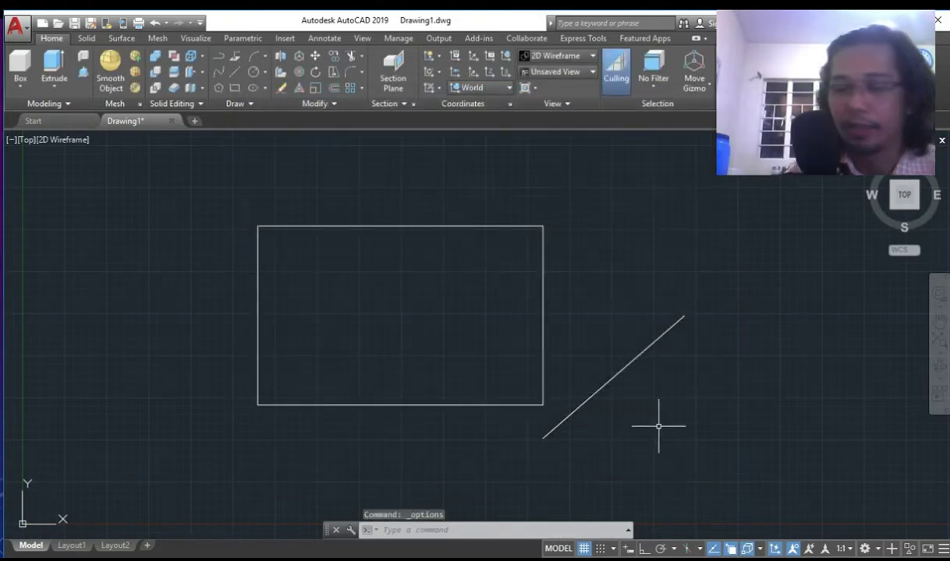
# Step: Start a trial line to the right of the rectangle to check the enlarged snap marker, and cancel it
pyautogui.write('l')
pyautogui.press('Return')
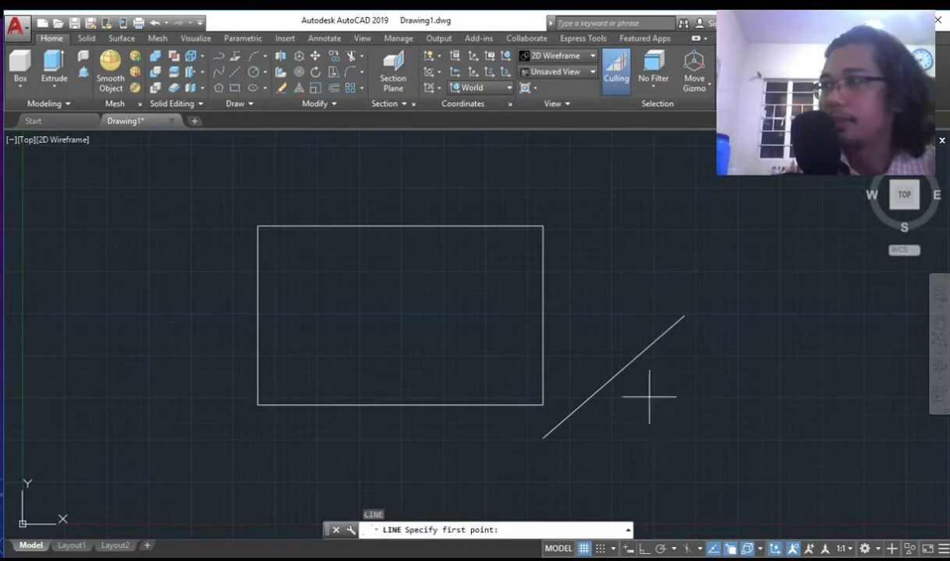
pyautogui.click(670, 407)
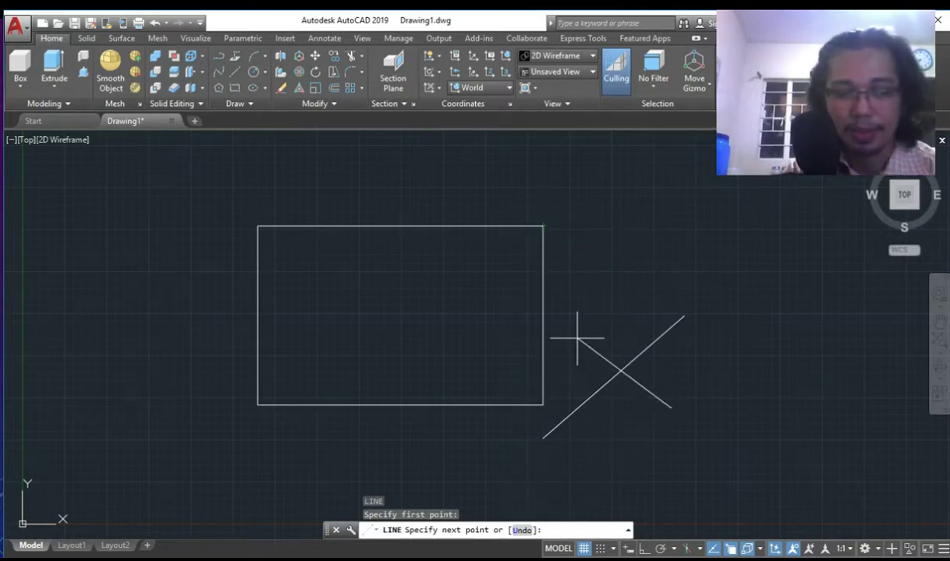
pyautogui.press('Escape')
pyautogui.press('Escape')
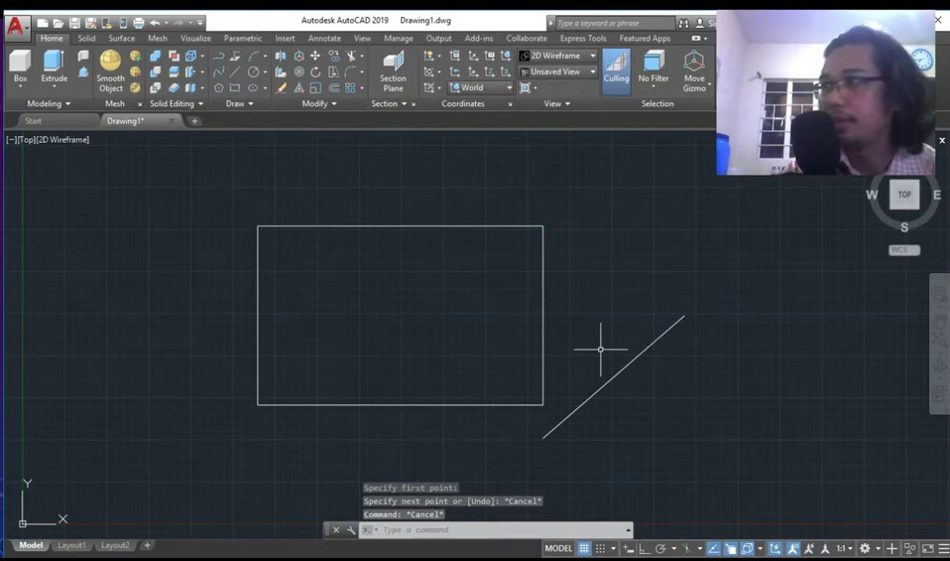
# Step: Reopen the Drafting options and reduce the AutoSnap marker to its original small size
pyautogui.rightClick(601, 349)
pyautogui.click(638, 339)
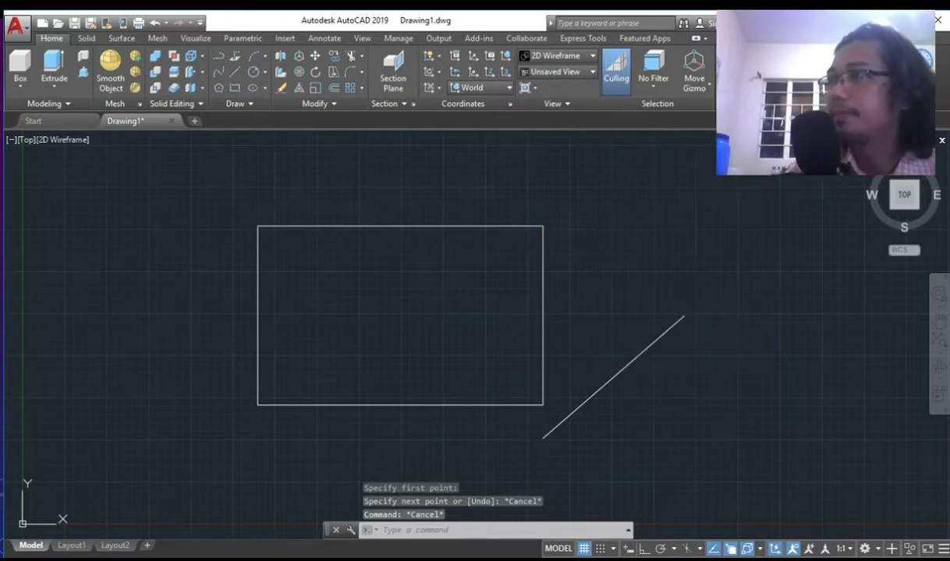
pyautogui.moveTo(433, 305); pyautogui.dragTo(328, 303)
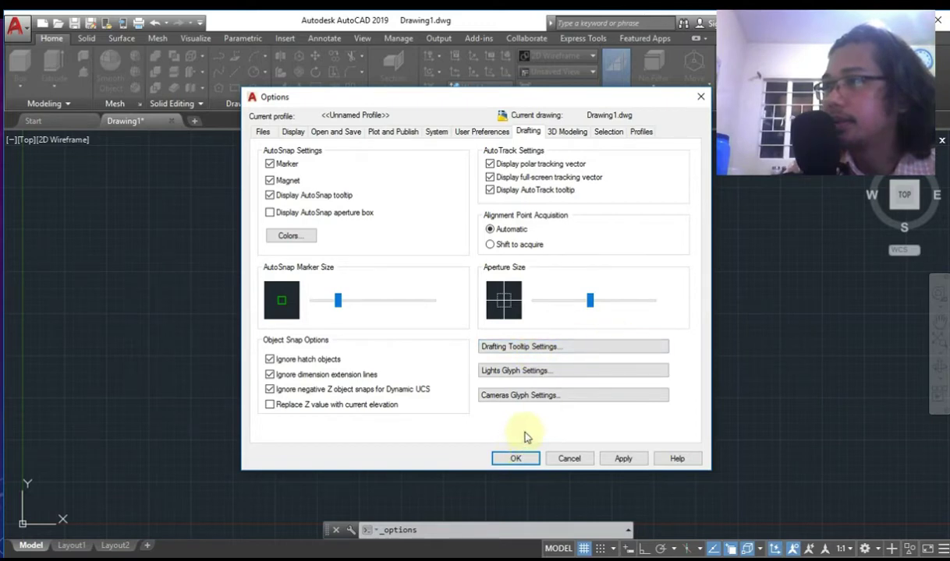
# Step: Examine the spot and point glyph previews in the light glyph settings and close them without changes
pyautogui.click(549, 374)
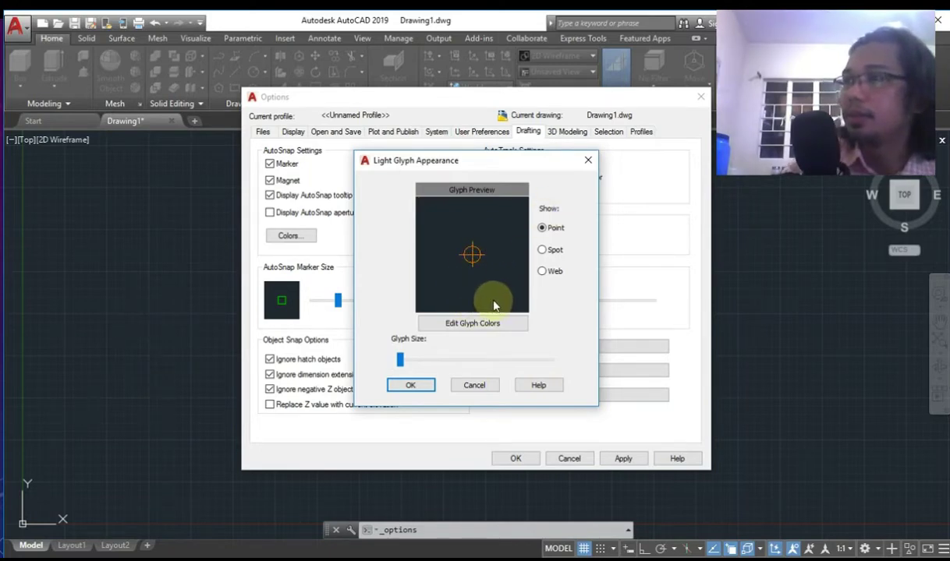
pyautogui.click(544, 250)
pyautogui.click(541, 229)
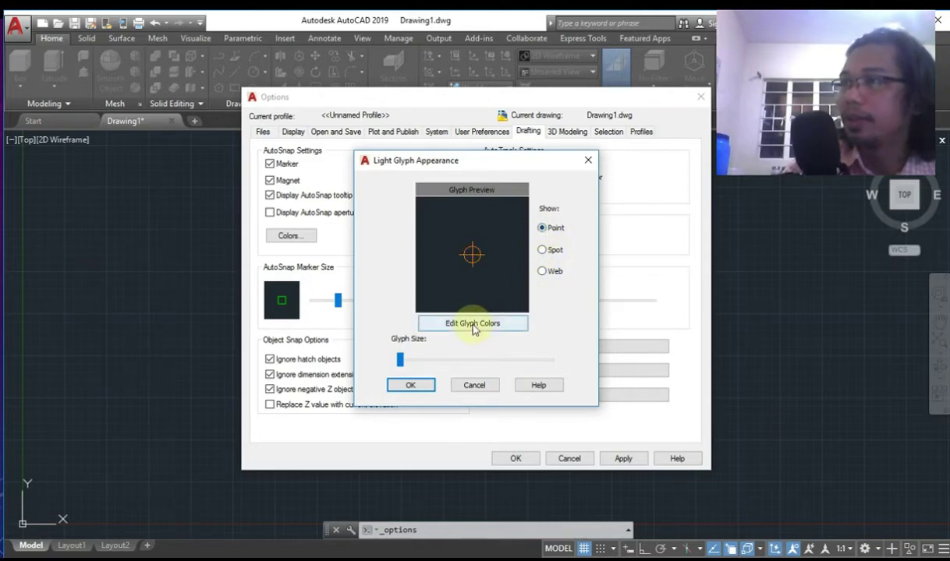
pyautogui.click(587, 162)
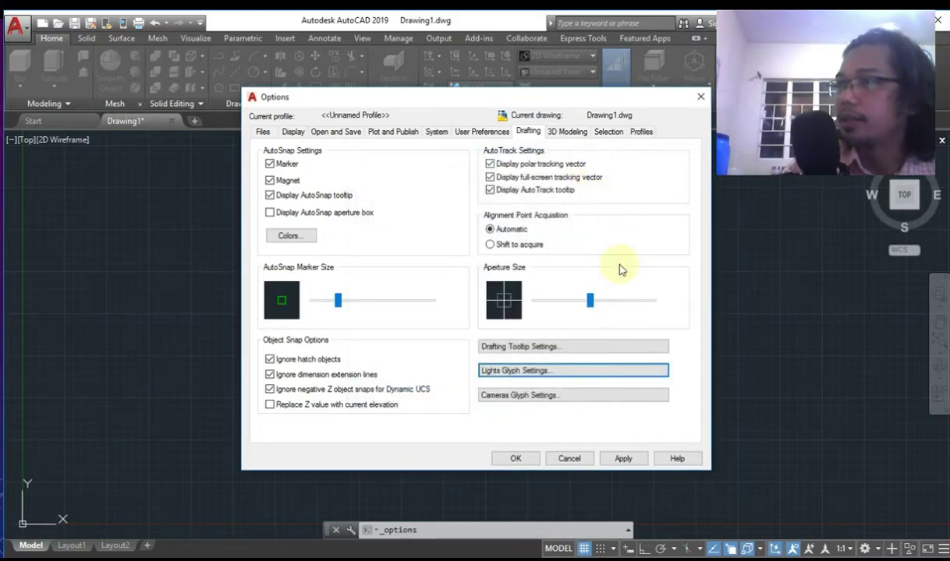
# Step: Examine the drafting tooltip and light glyph appearance settings and close the options without changes
pyautogui.click(552, 349)
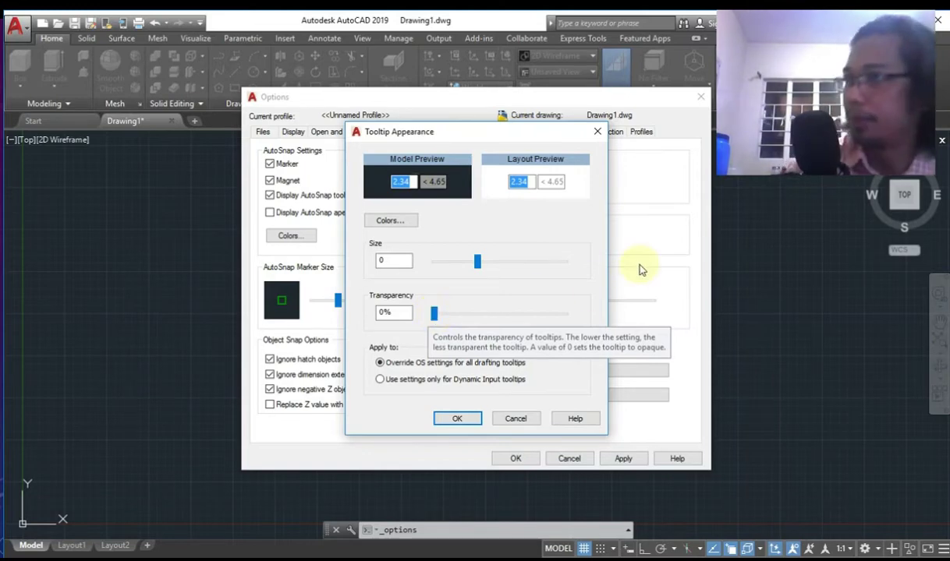
pyautogui.click(598, 132)
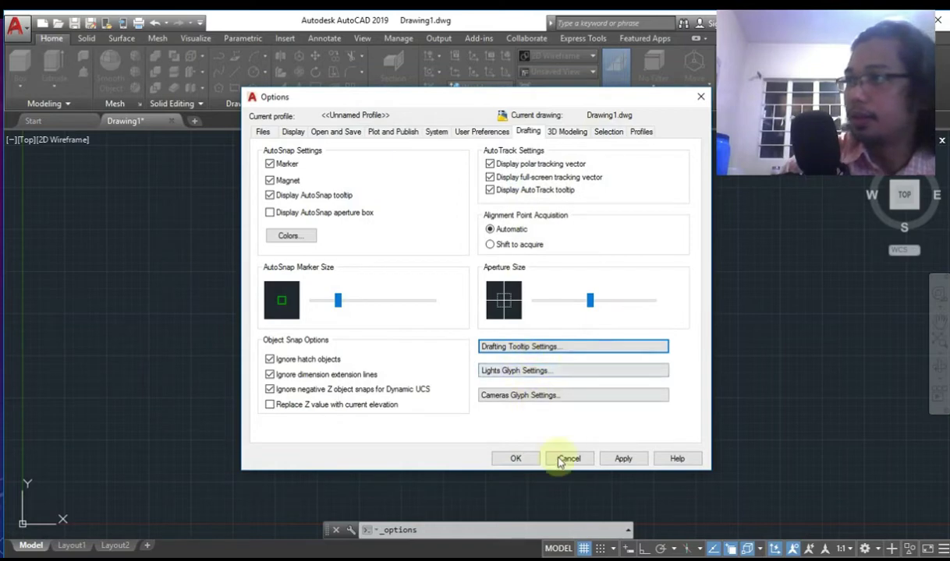
pyautogui.click(553, 372)
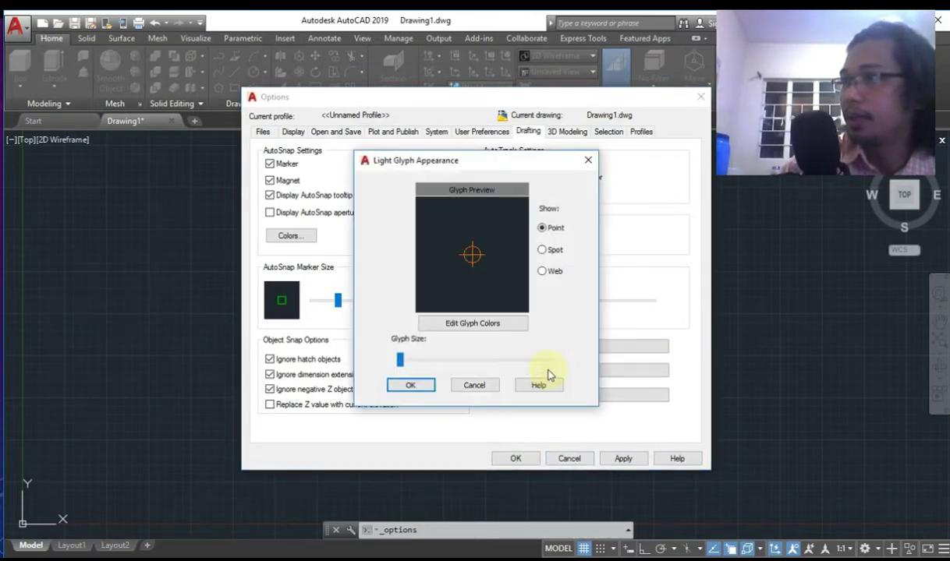
pyautogui.click(589, 162)
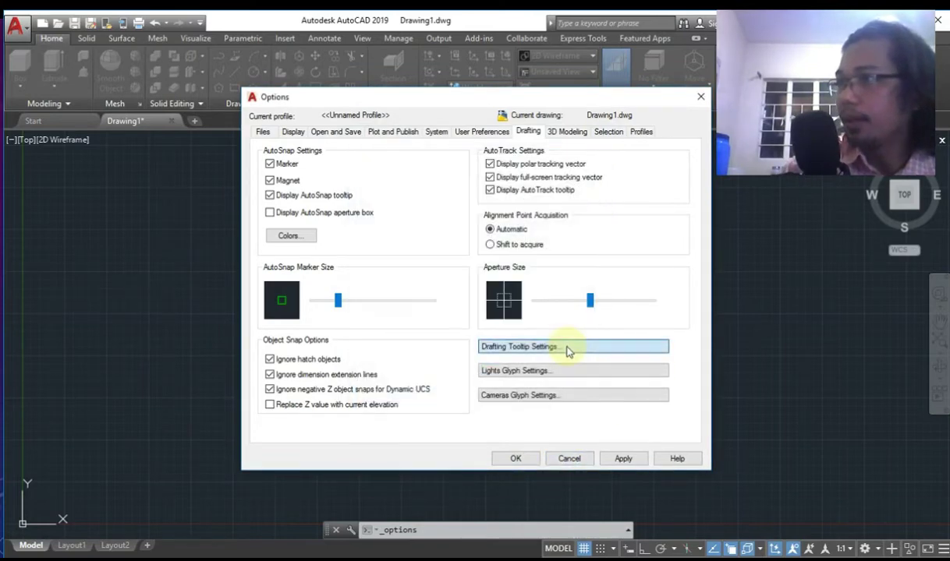
pyautogui.click(568, 349)
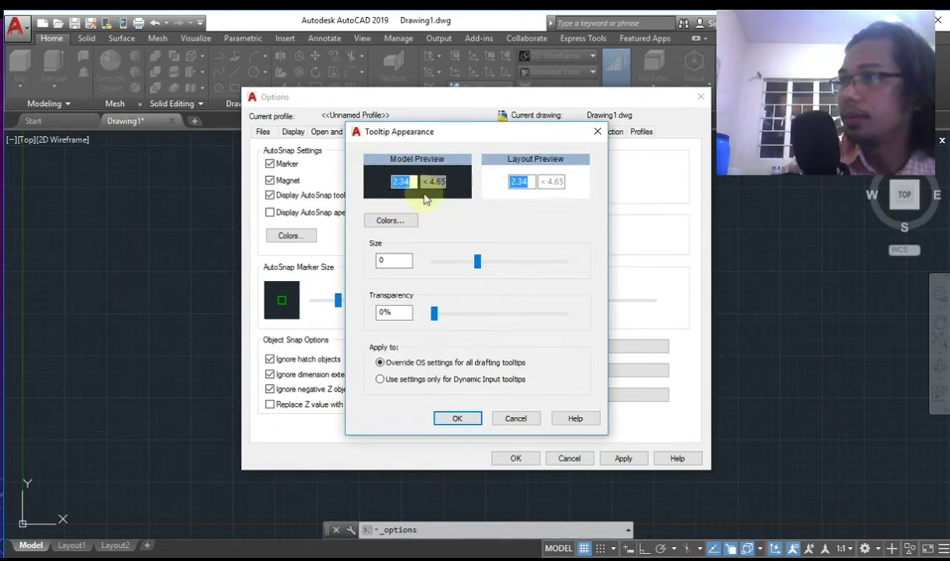
pyautogui.click(596, 133)
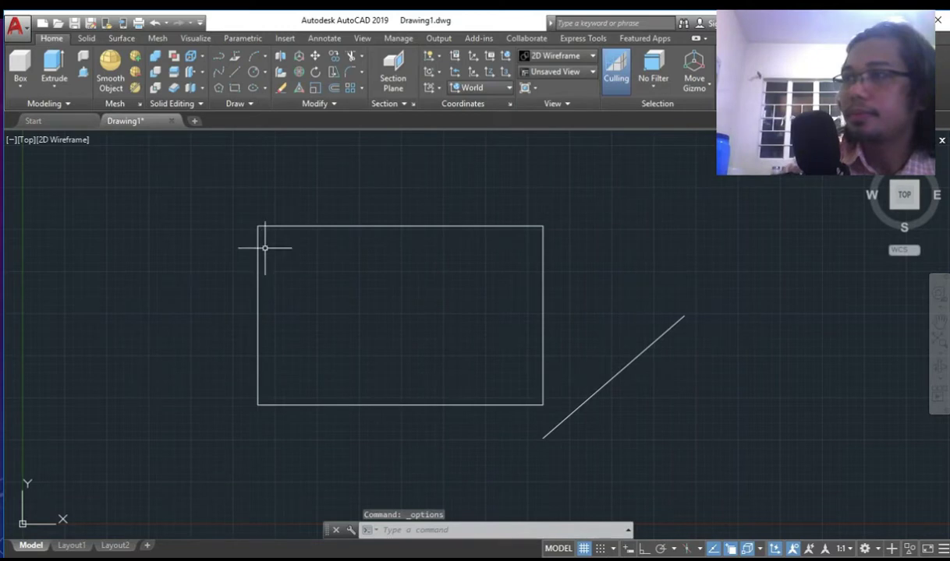
pyautogui.rightClick(113, 238)
pyautogui.click(86, 234)
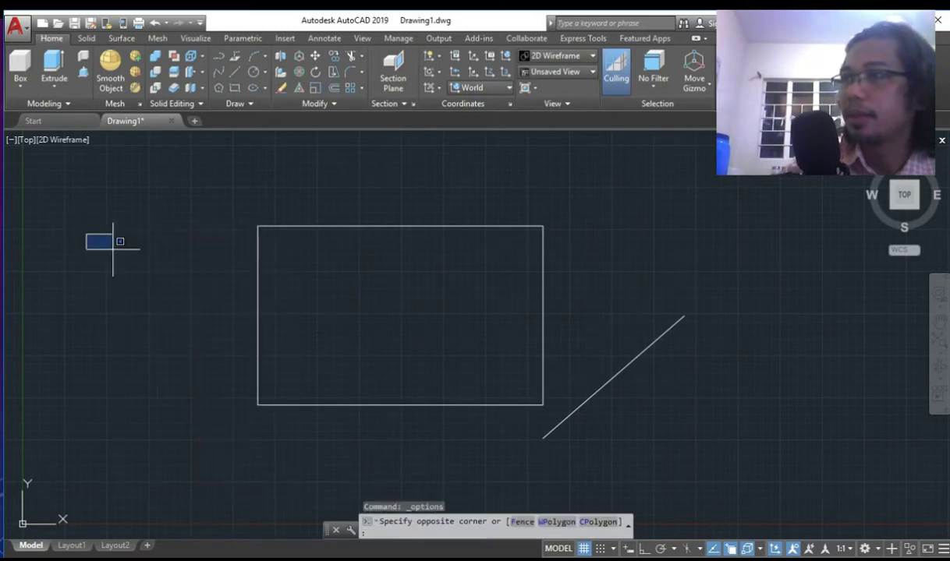
pyautogui.click(142, 283)
pyautogui.write('l')
pyautogui.press('Return')
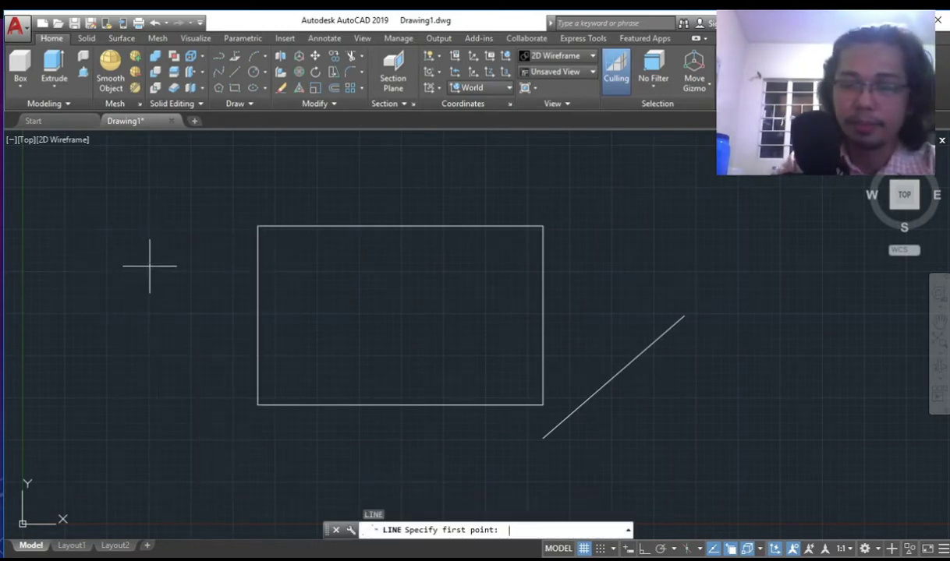
pyautogui.click(176, 240)
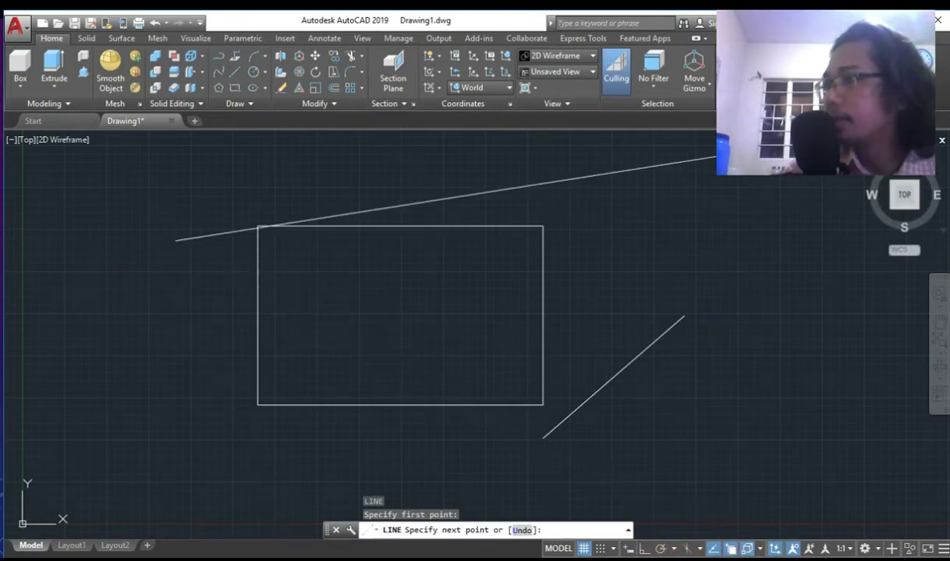
pyautogui.press('Escape')
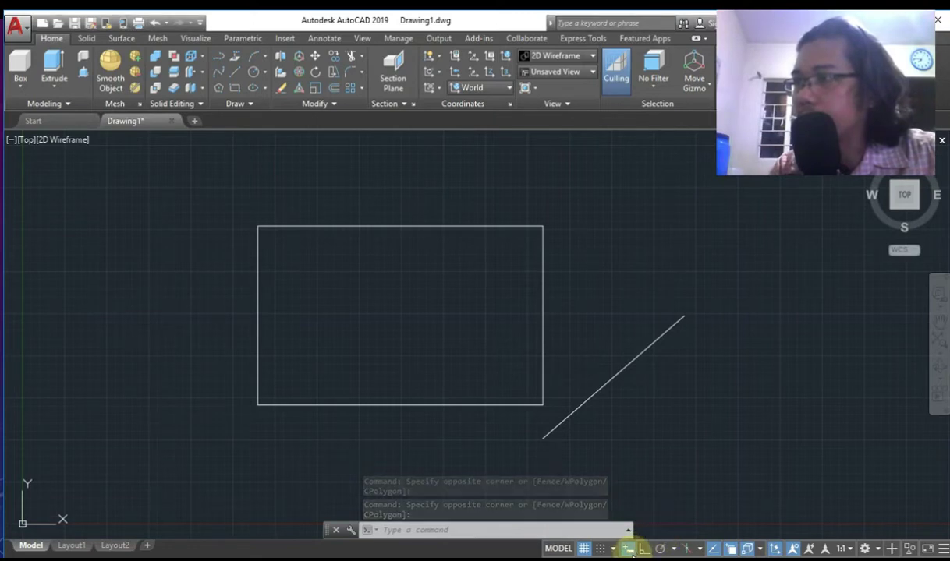
# Step: Turn on dynamic input and draw a line from a point outside the rectangle's lower-left corner to the midpoint of its lower edge
pyautogui.click(628, 549)
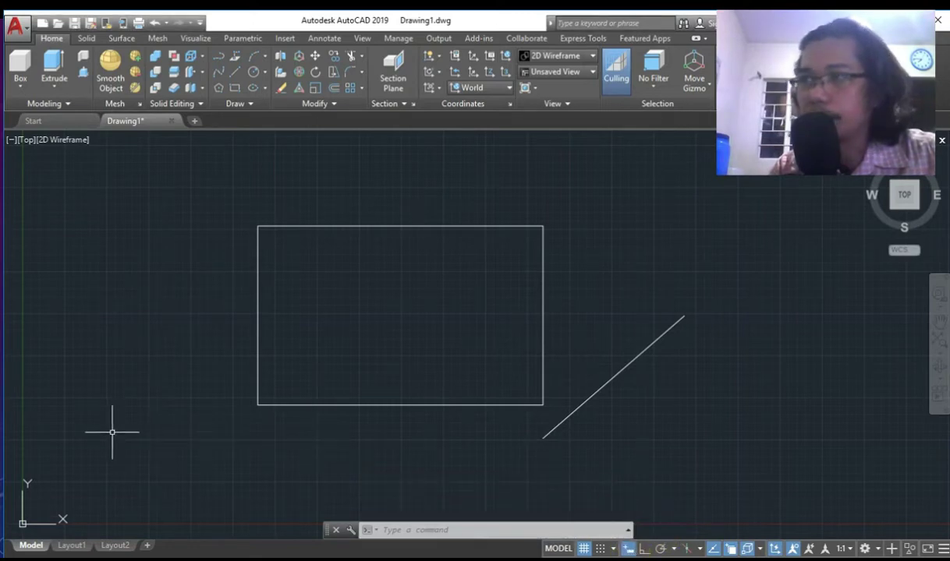
pyautogui.write('l')
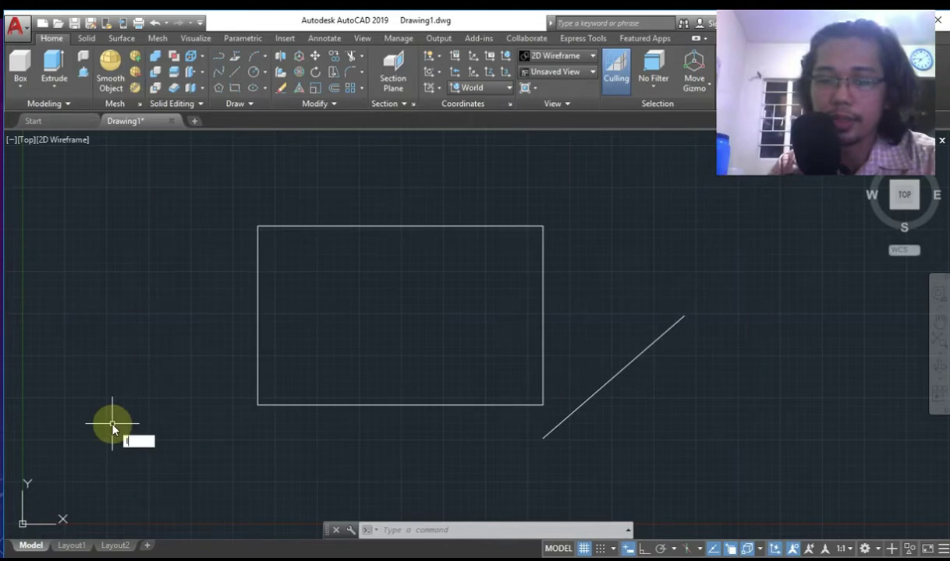
pyautogui.press('Return')
pyautogui.click(112, 421)
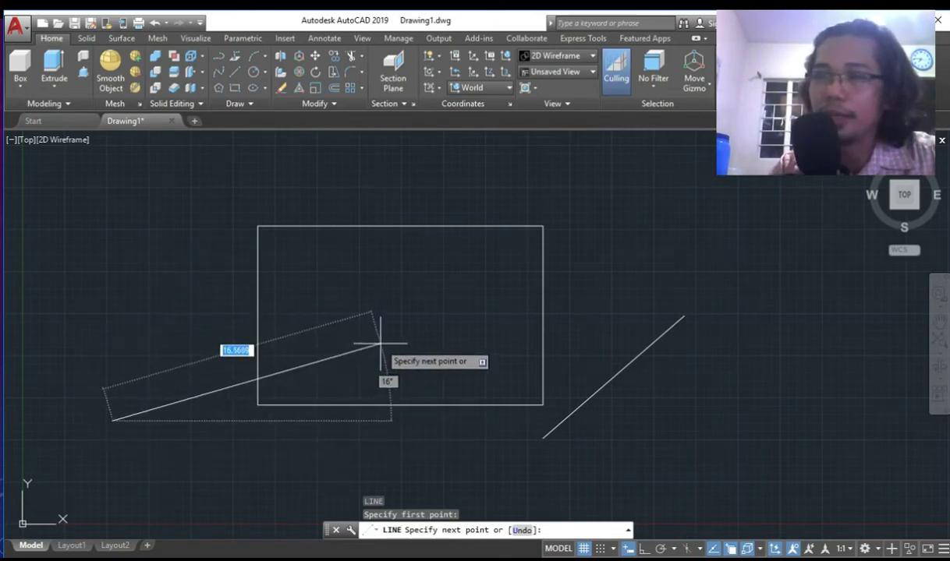
pyautogui.click(400, 405)
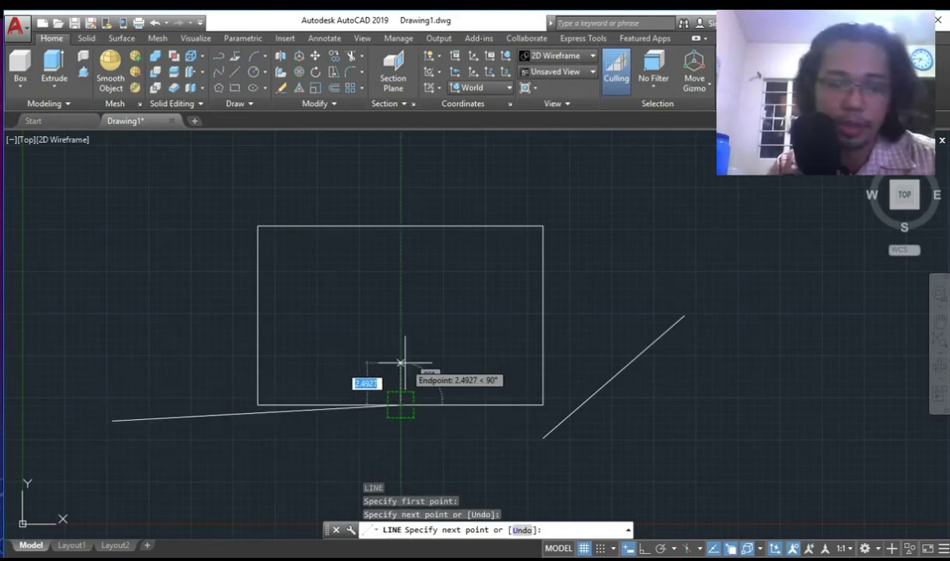
pyautogui.press('Escape')
# Step: Reopen the Drafting options, examine the drafting tooltip and camera glyph appearance settings, and close everything without changes
pyautogui.rightClick(407, 362)
pyautogui.click(434, 348)
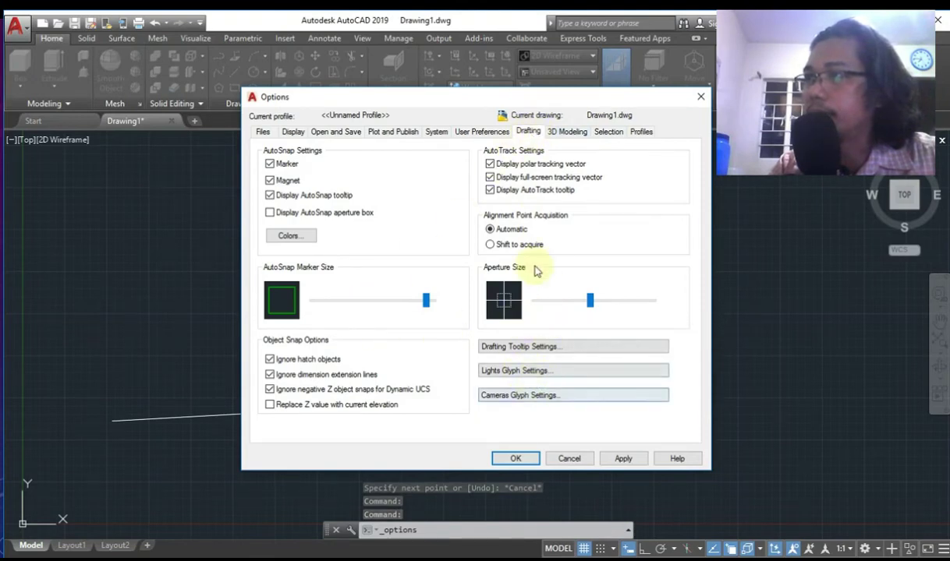
pyautogui.click(536, 350)
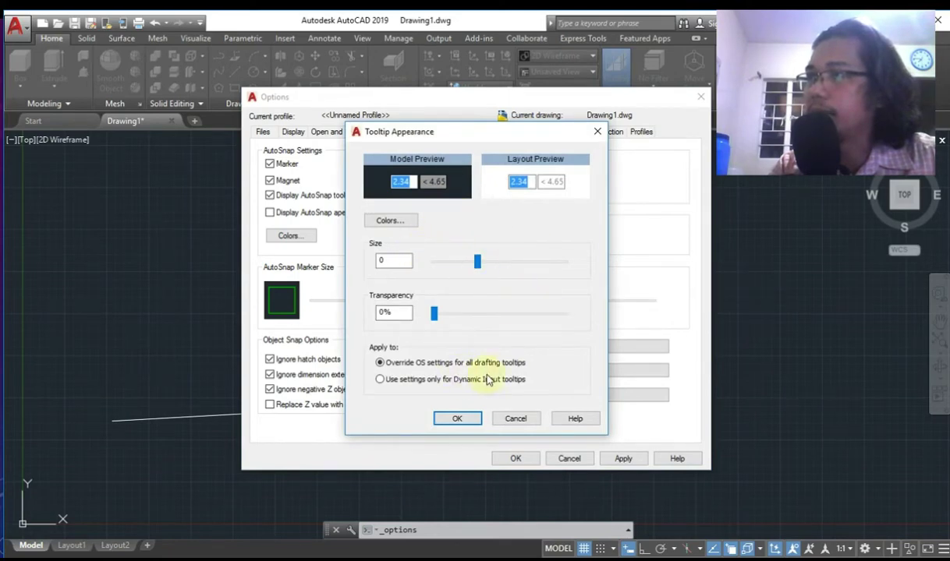
pyautogui.click(596, 134)
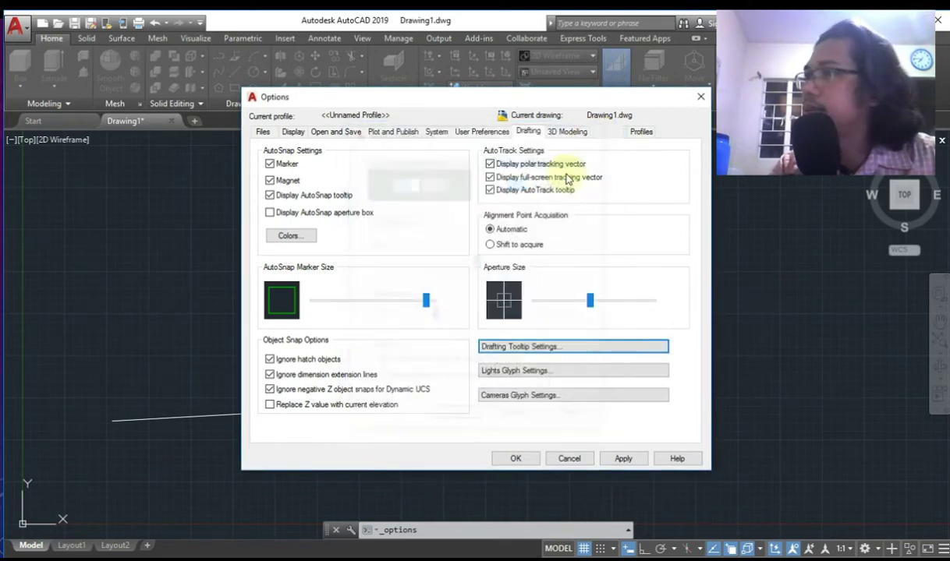
pyautogui.click(553, 397)
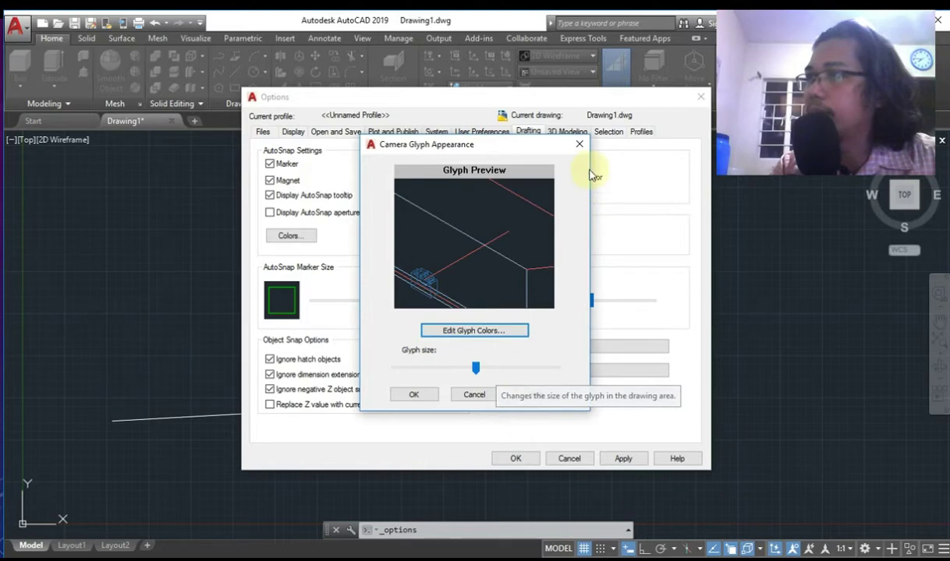
pyautogui.click(579, 144)
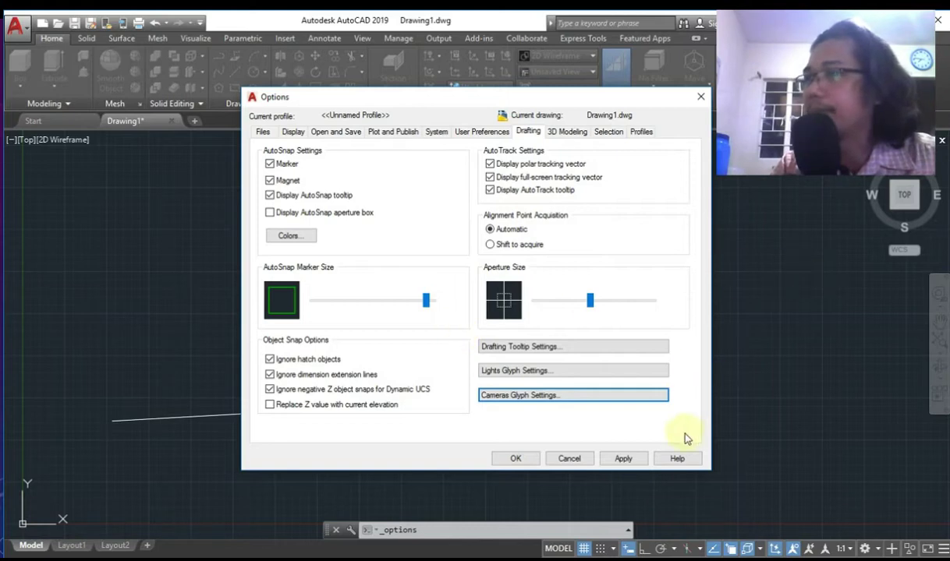
pyautogui.click(698, 99)
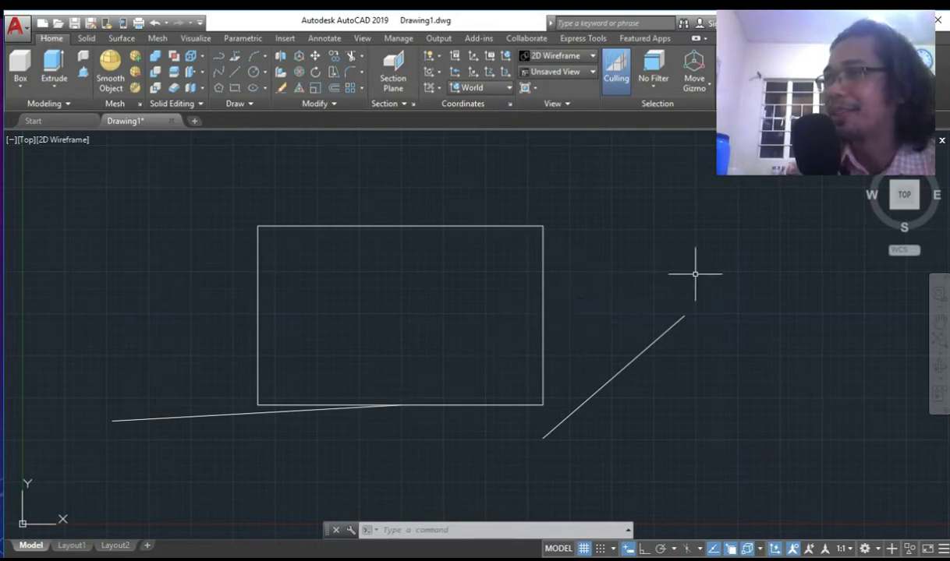
# Step: Erase the rectangle and both sloping lines from the drawing
pyautogui.moveTo(722, 251)
pyautogui.mouseDown()
pyautogui.moveTo(201, 431)
pyautogui.moveTo(127, 485)
pyautogui.moveTo(352, 415)
pyautogui.mouseUp()
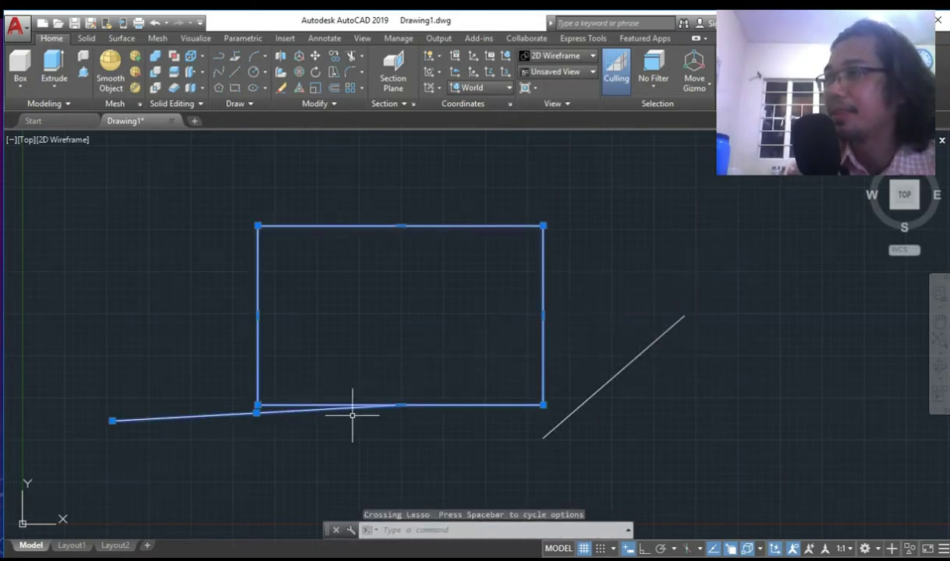
pyautogui.click(742, 289)
pyautogui.click(286, 487)
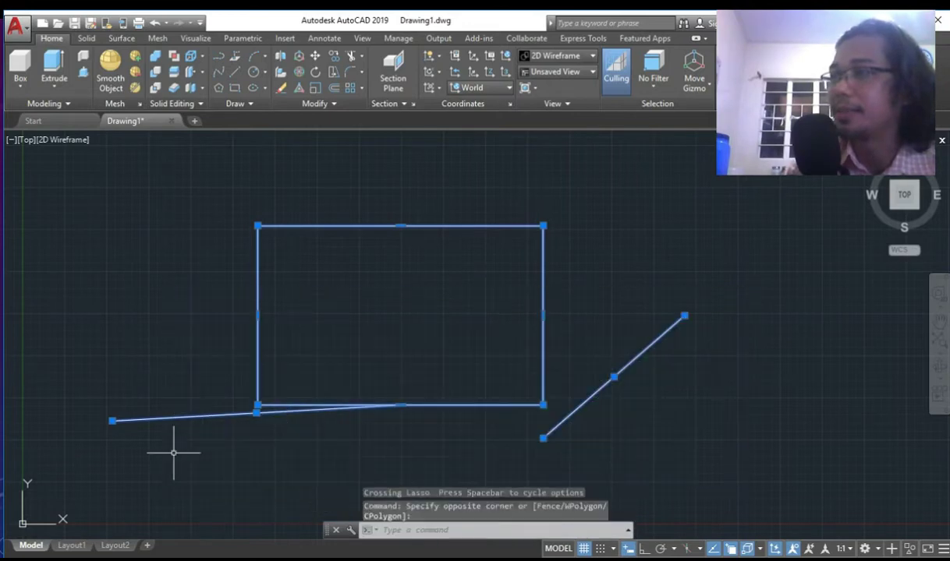
pyautogui.press('Delete')
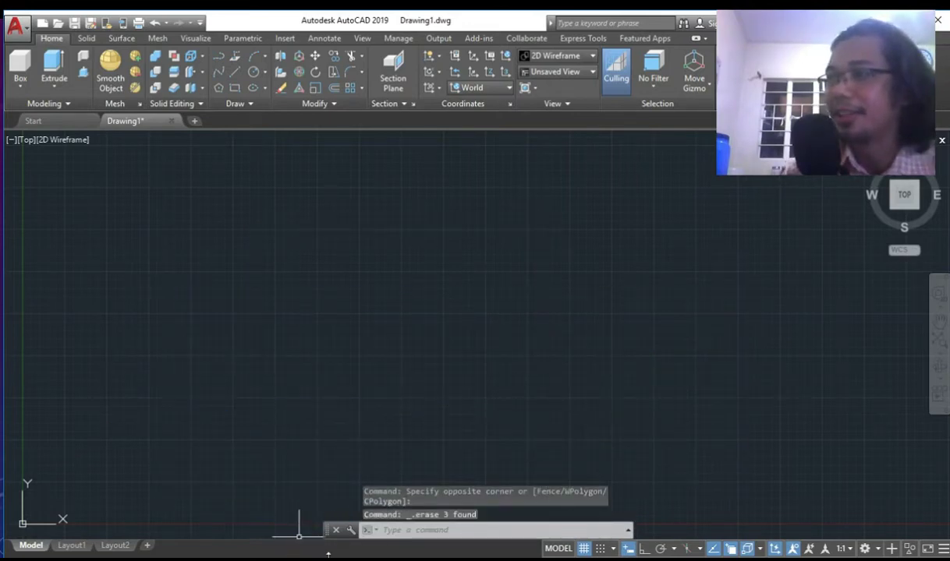
pyautogui.click(191, 524)
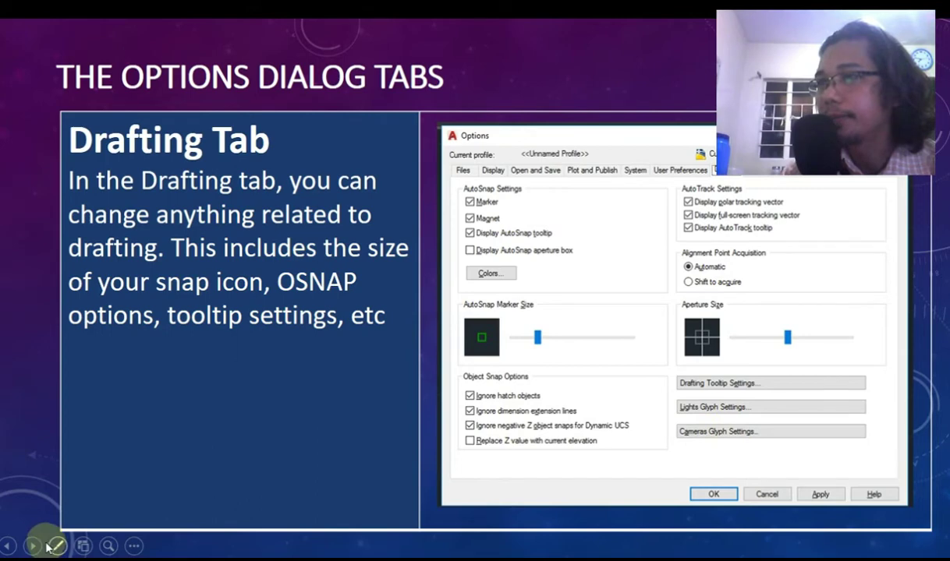
pyautogui.click(32, 546)
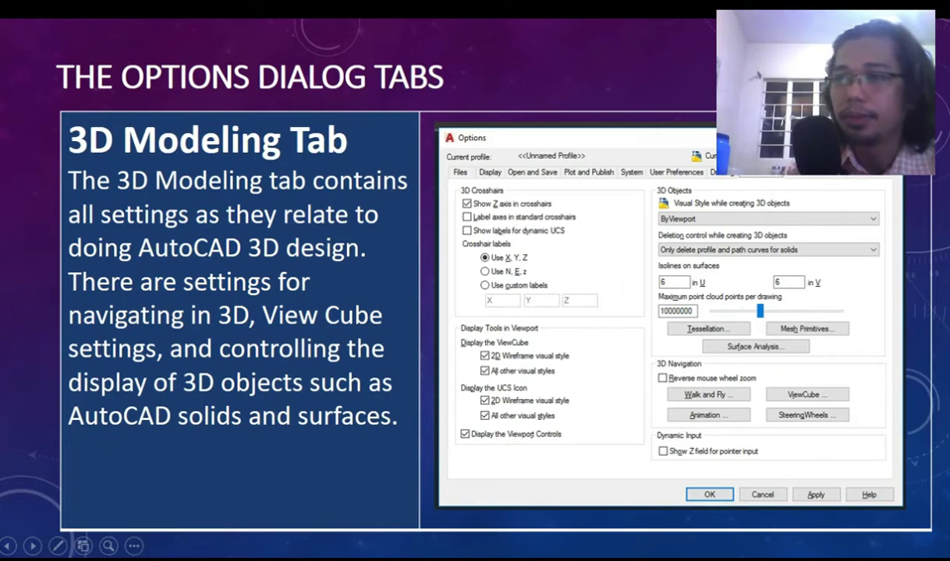
pyautogui.click(124, 493)
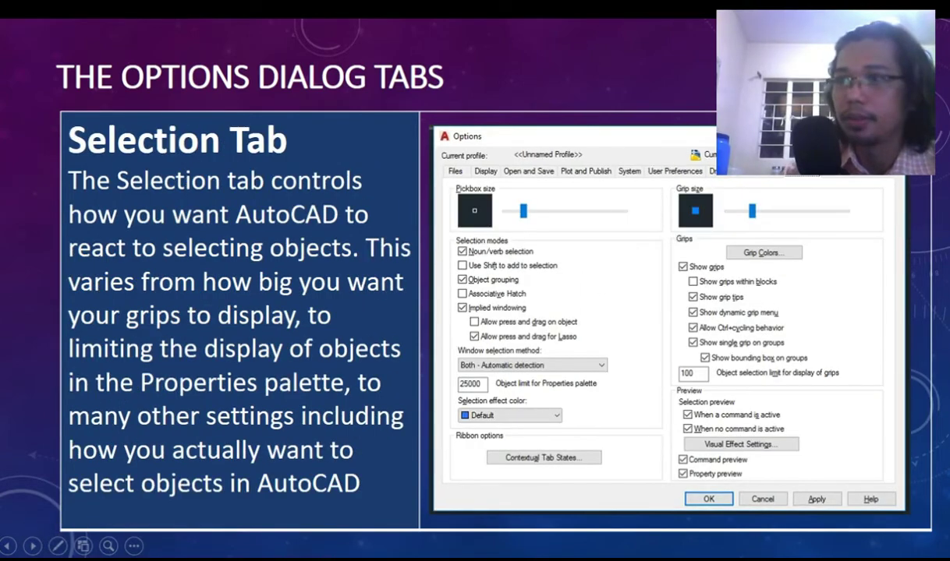
pyautogui.hotkey('alt', 'Tab')
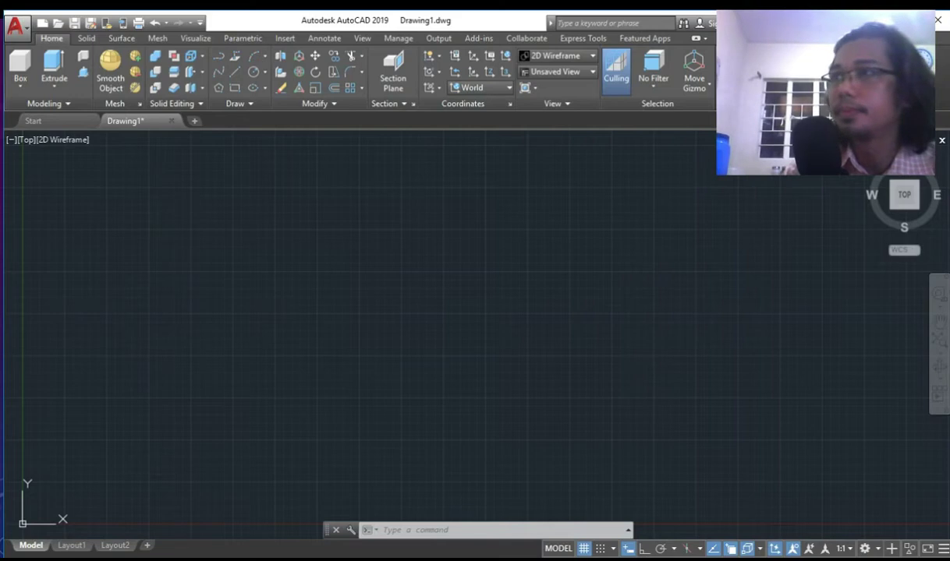
# Step: Examine the 3D Modeling settings in the Options dialog, close it without changes and reopen it
pyautogui.rightClick(515, 373)
pyautogui.click(581, 365)
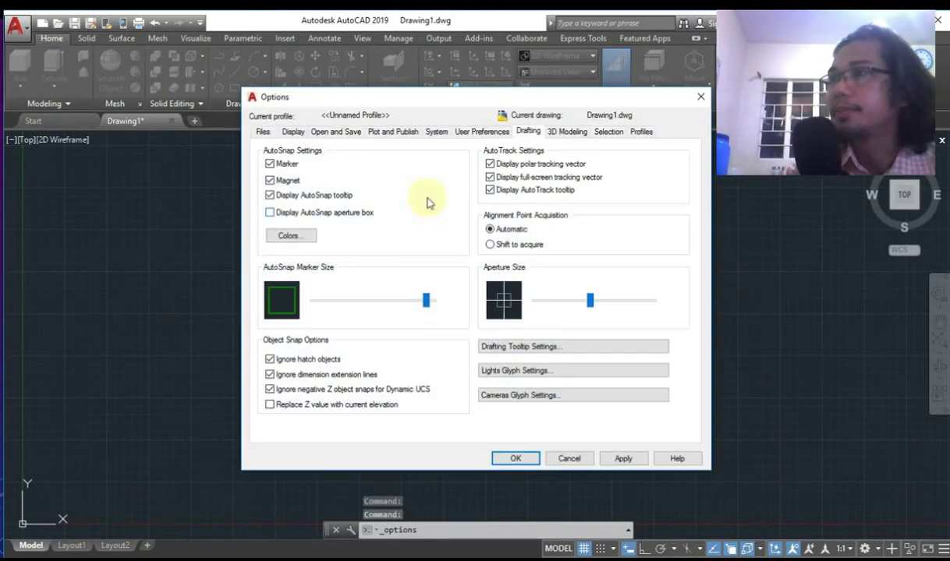
pyautogui.click(575, 132)
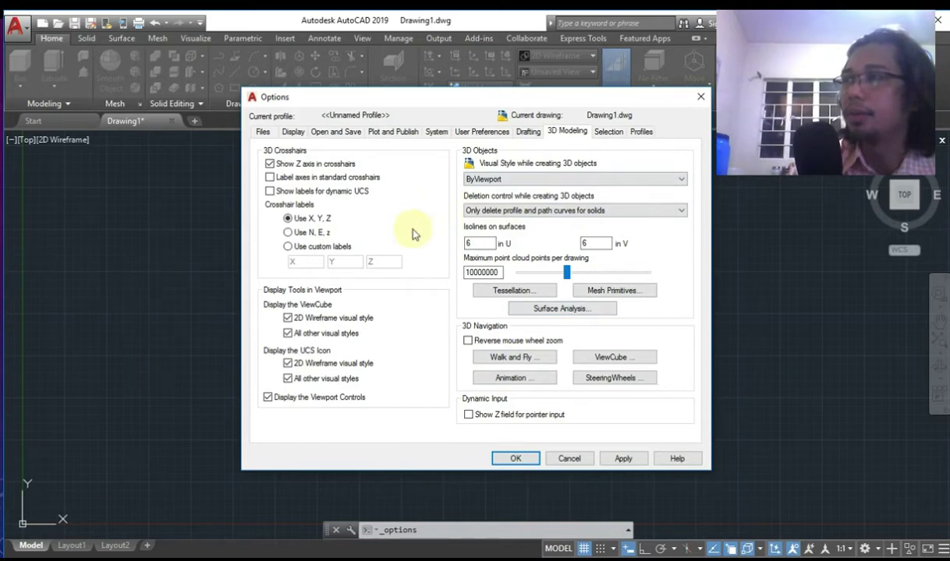
pyautogui.click(700, 97)
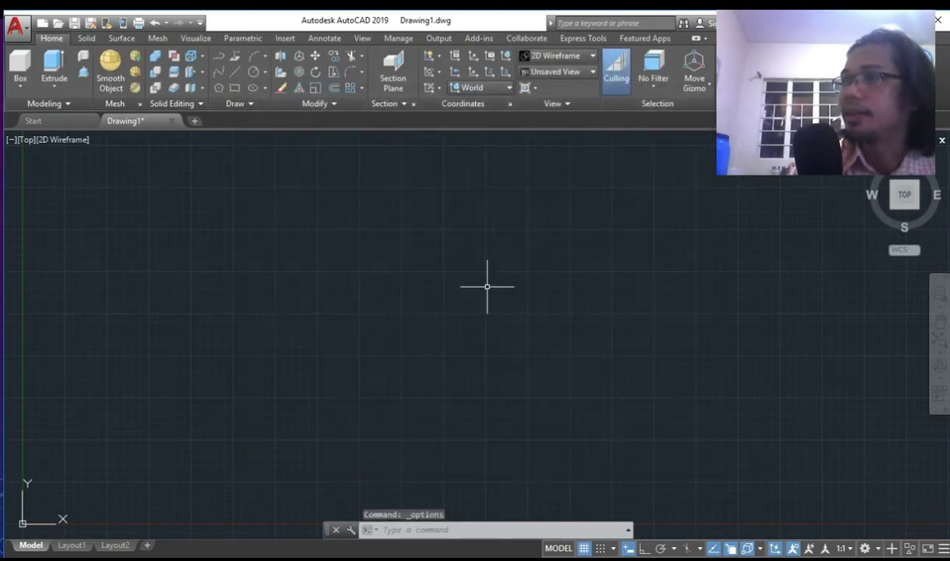
pyautogui.rightClick(487, 287)
pyautogui.click(510, 524)
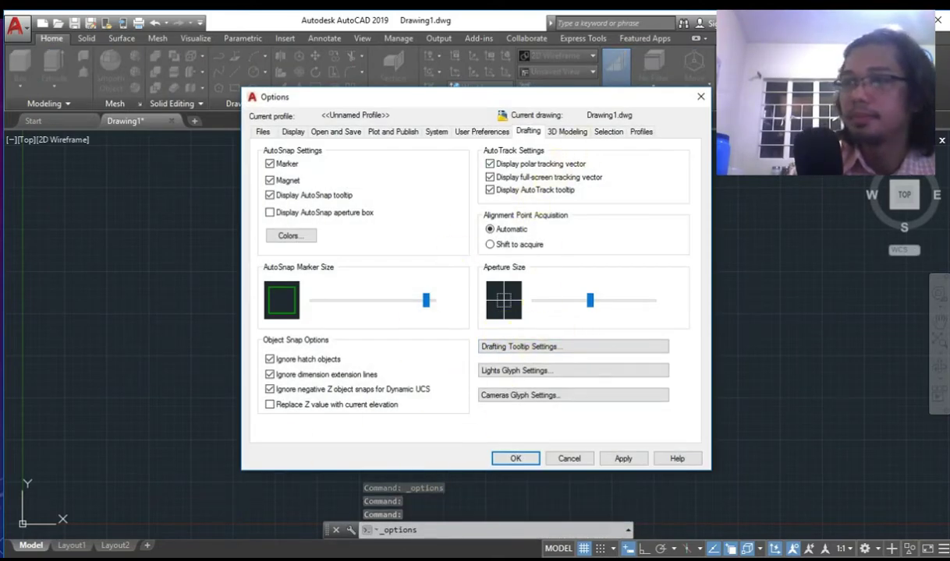
pyautogui.click(234, 536)
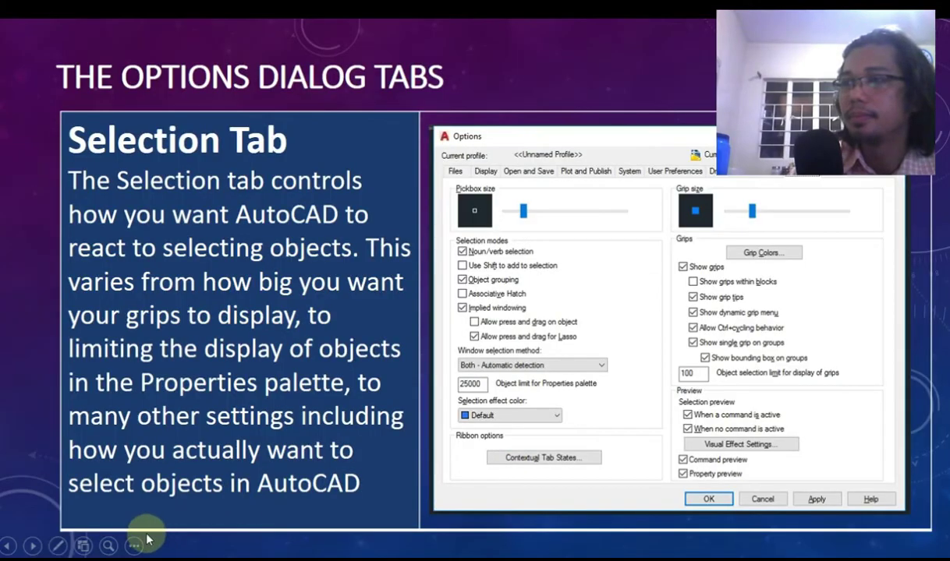
pyautogui.click(6, 546)
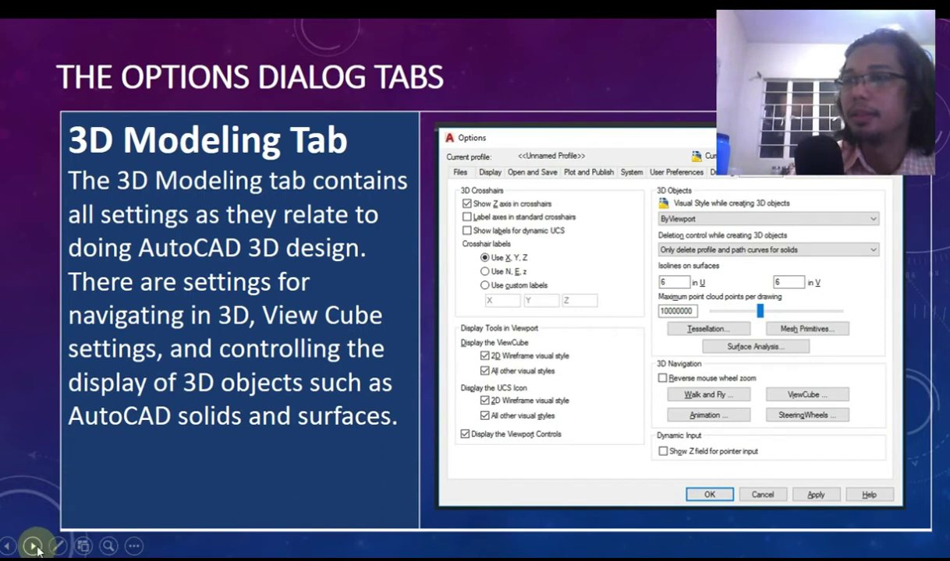
pyautogui.click(32, 547)
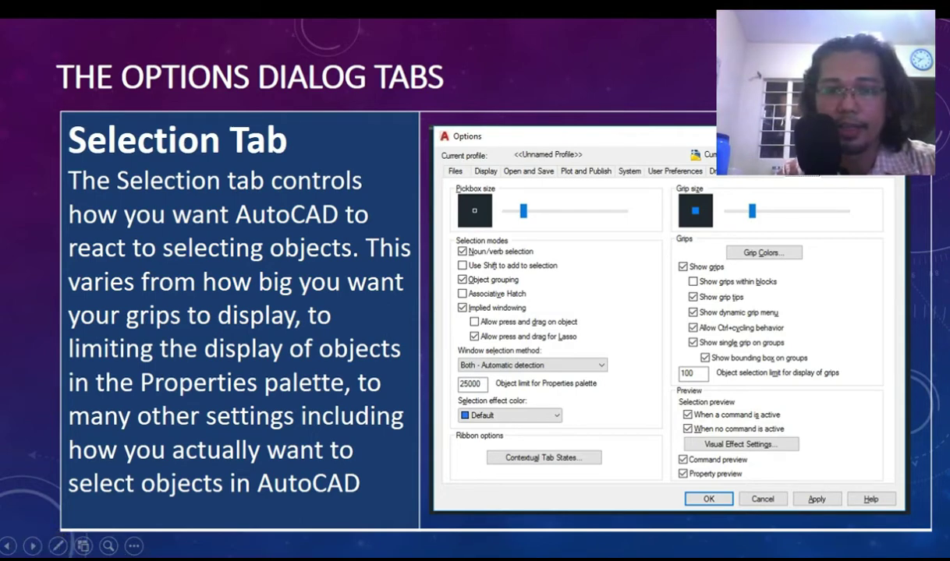
pyautogui.hotkey('alt', 'Tab')
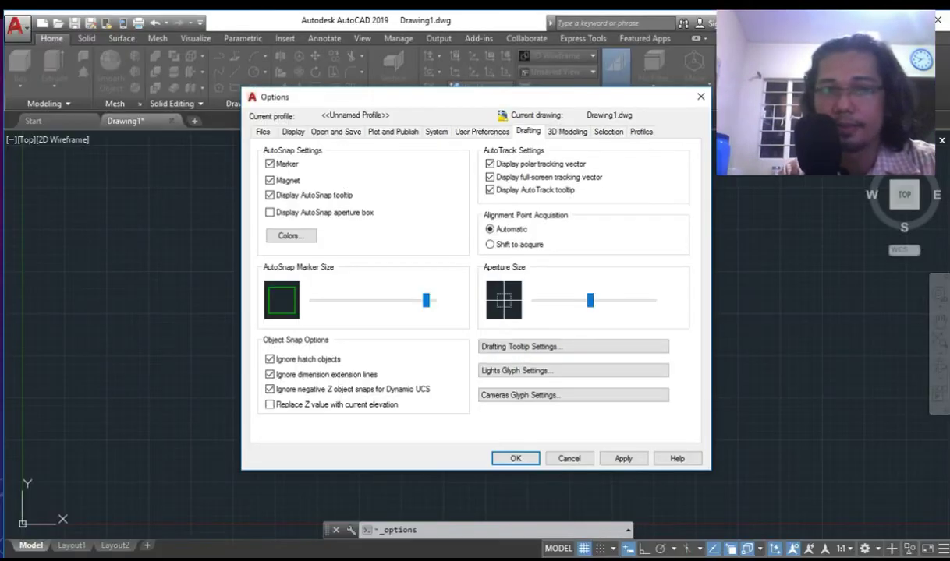
# Step: Close the Options dialog without changes and draw a circle in the upper-left area of the empty drawing
pyautogui.click(701, 96)
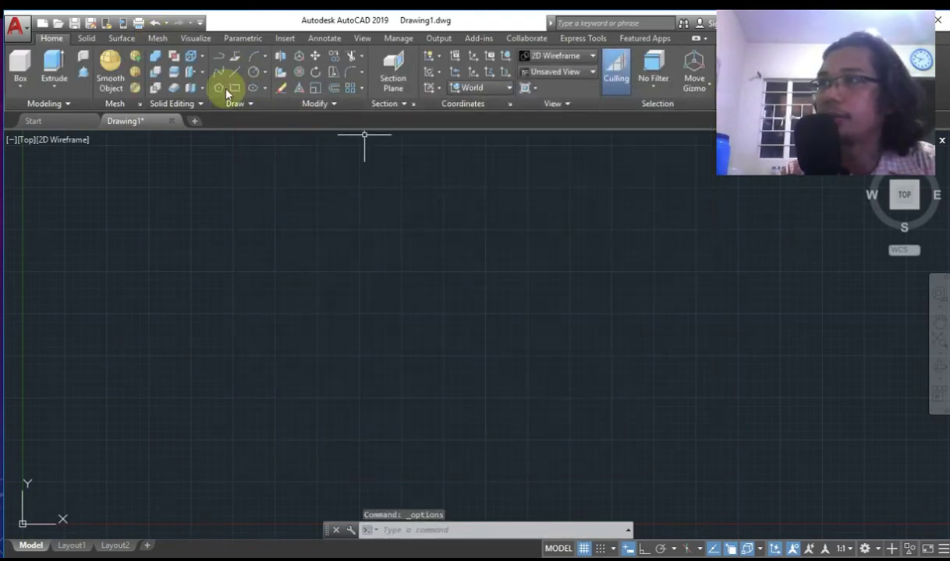
pyautogui.click(252, 73)
pyautogui.click(293, 204)
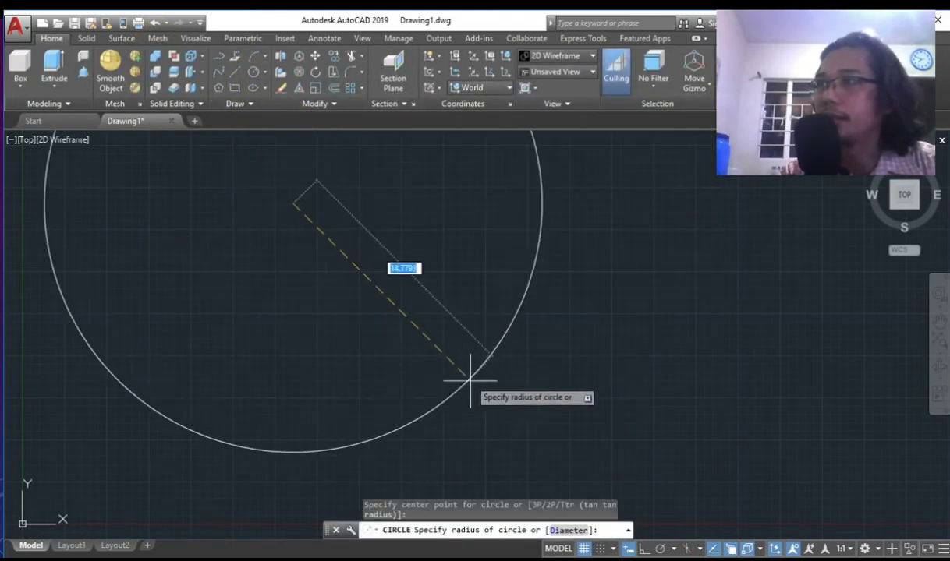
pyautogui.click(360, 251)
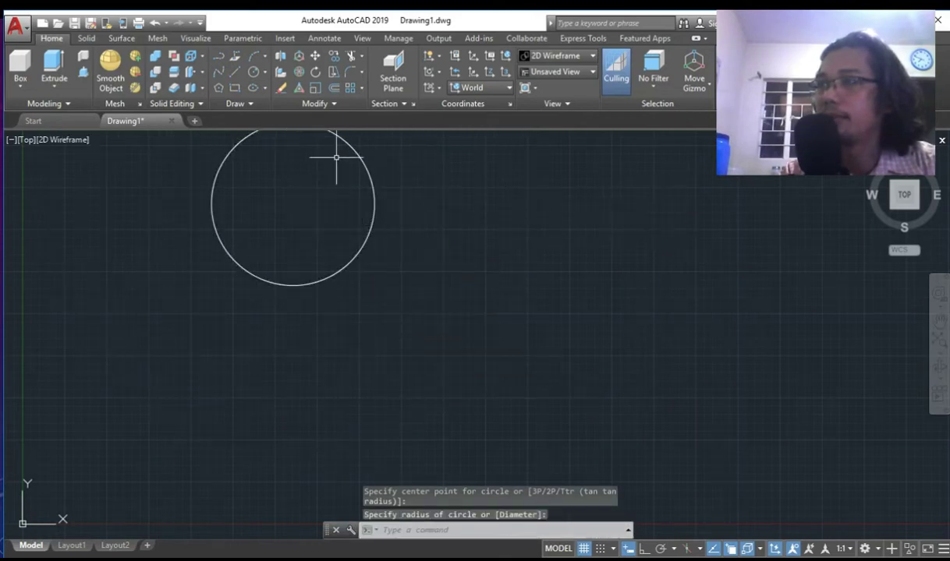
# Step: Move the circle by its centre about 18.5 units toward the lower right, at an angle of about 341°
pyautogui.write('m')
pyautogui.press('Return')
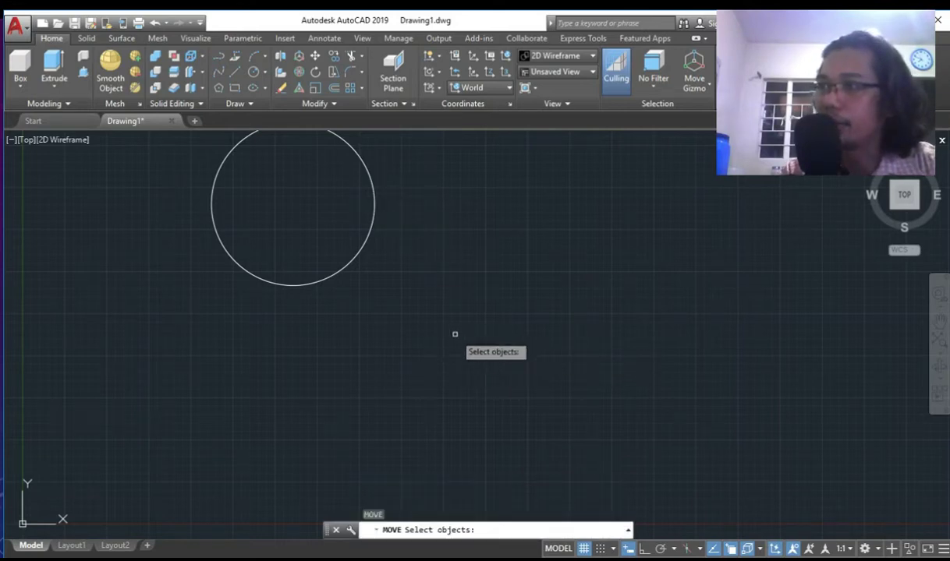
pyautogui.click(373, 203)
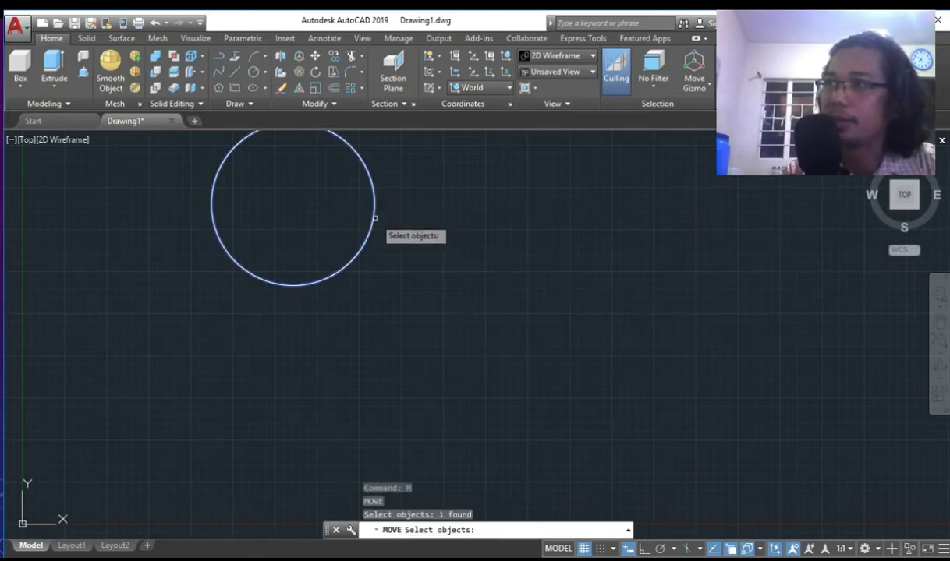
pyautogui.press('Return')
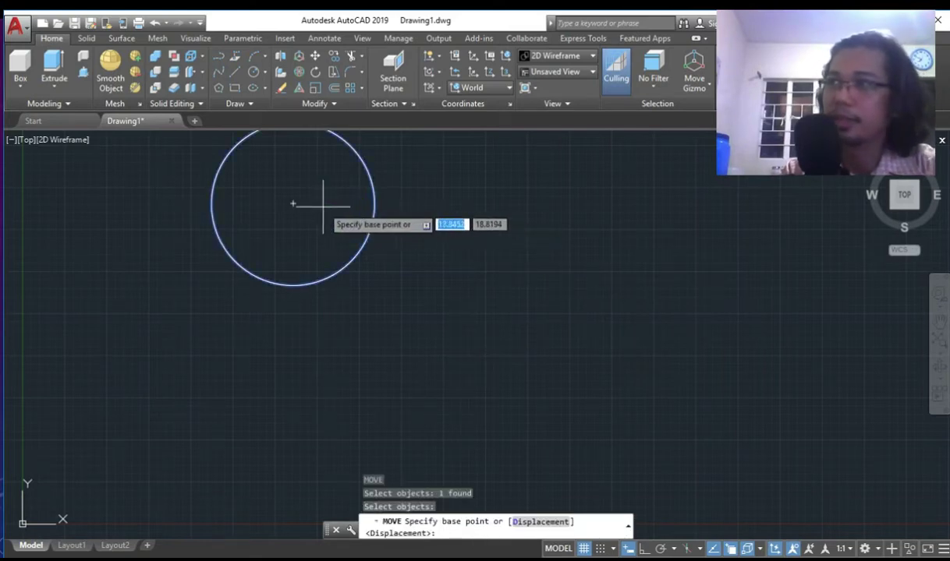
pyautogui.click(293, 204)
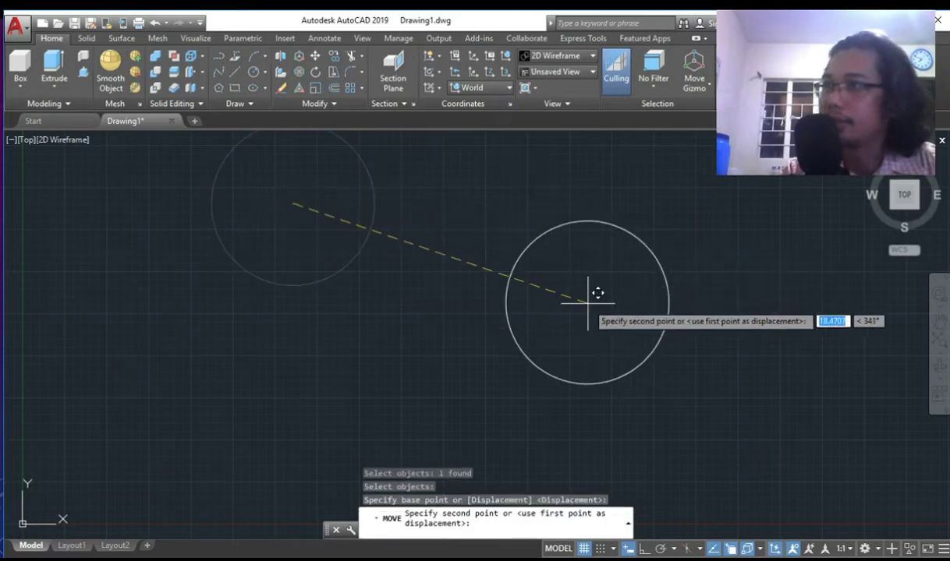
pyautogui.click(587, 304)
pyautogui.press('Return')
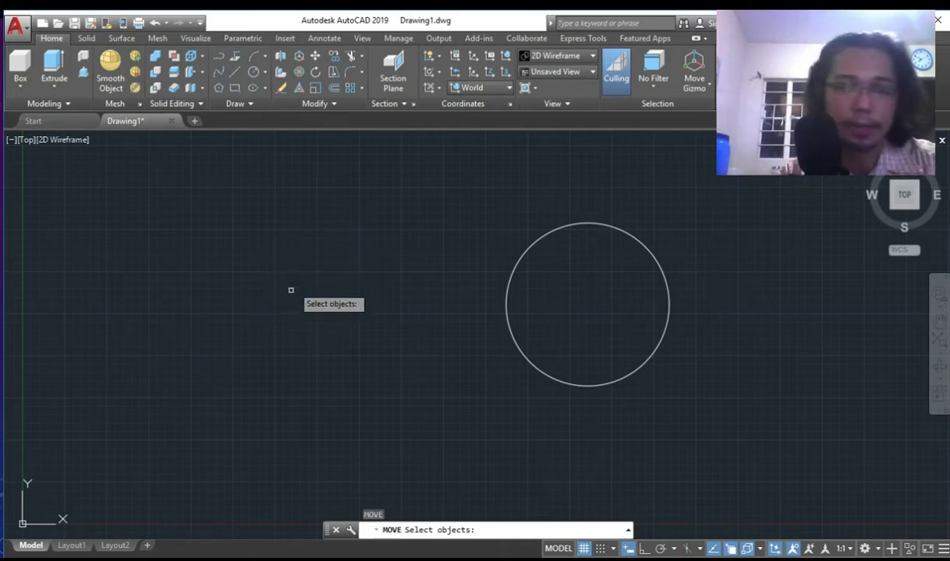
pyautogui.press('Escape')
# Step: Enlarge the pickbox to nearly its maximum size in the Selection options and accept the change
pyautogui.rightClick(251, 306)
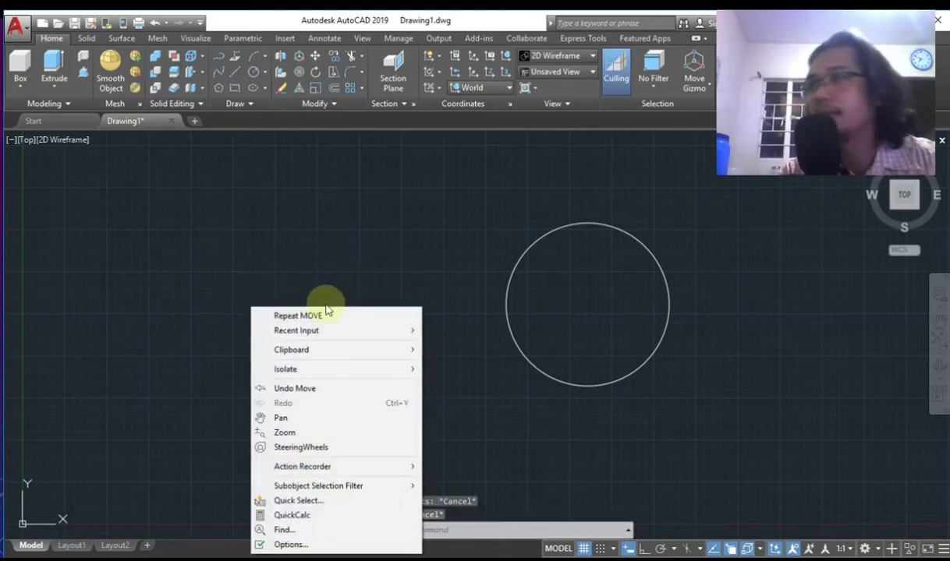
pyautogui.click(290, 545)
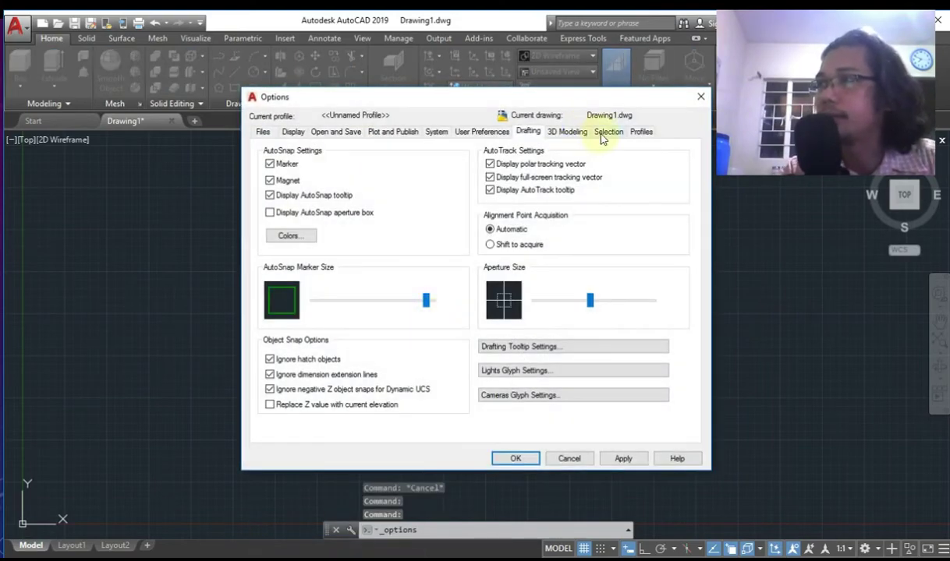
pyautogui.click(608, 132)
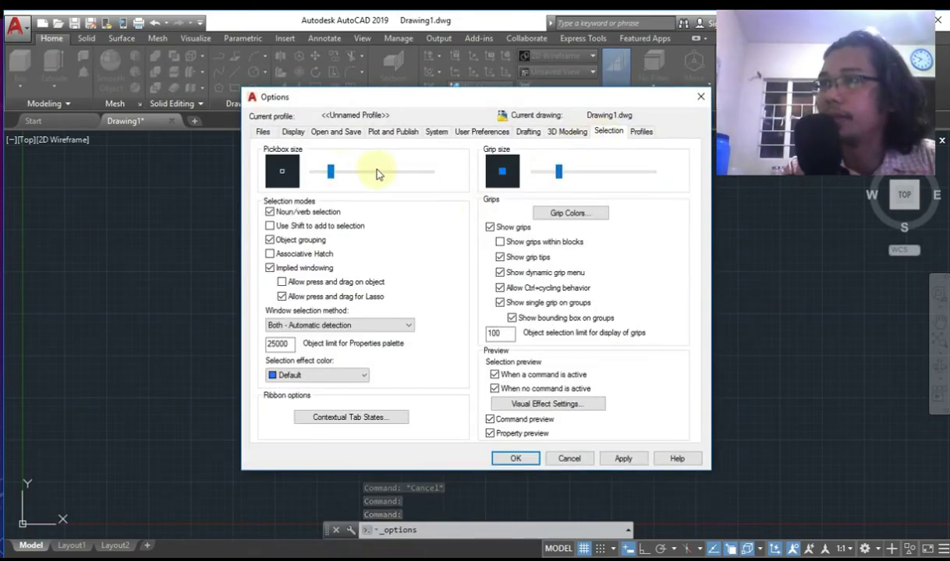
pyautogui.moveTo(331, 171); pyautogui.dragTo(418, 172)
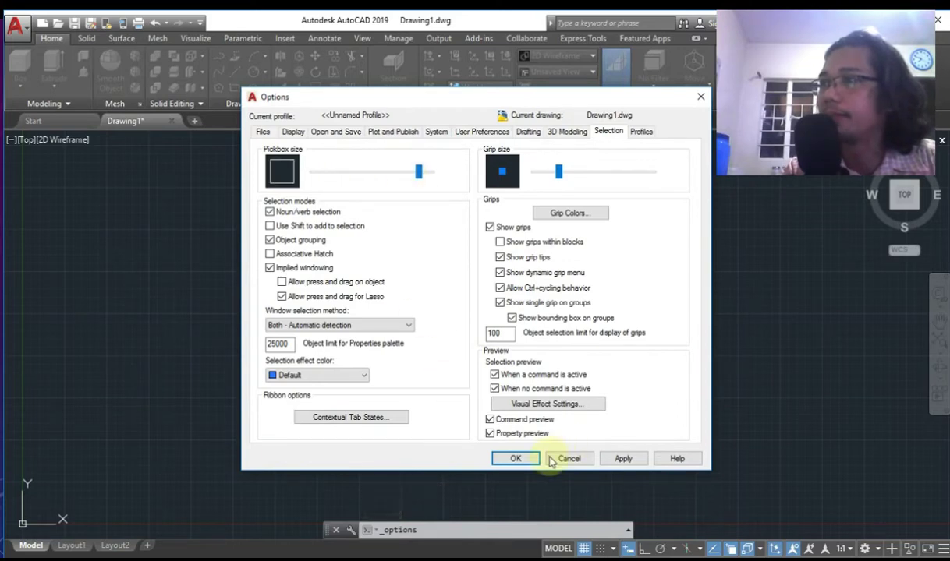
pyautogui.click(516, 460)
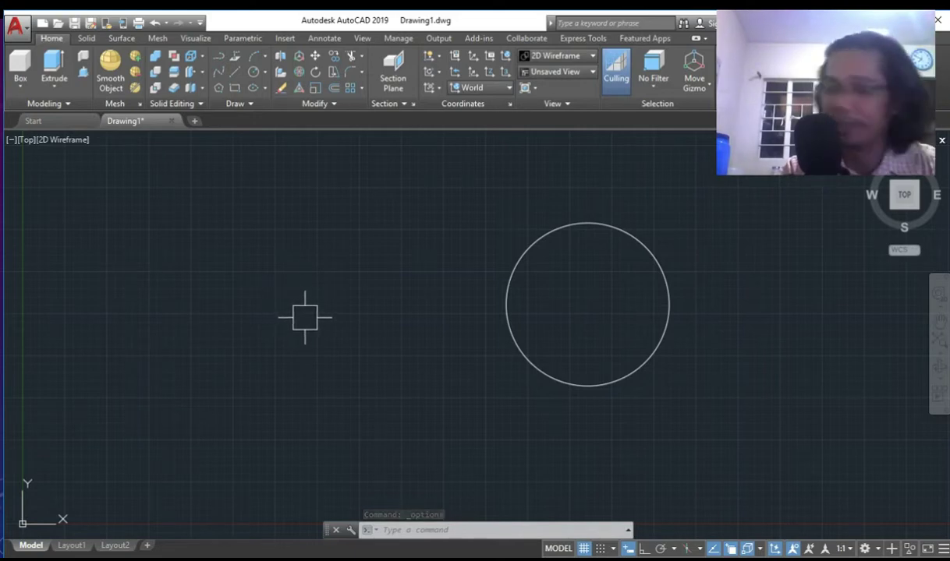
# Step: Move the circle leftward to the middle of the drawing area, using a base point outside the circle
pyautogui.write('m')
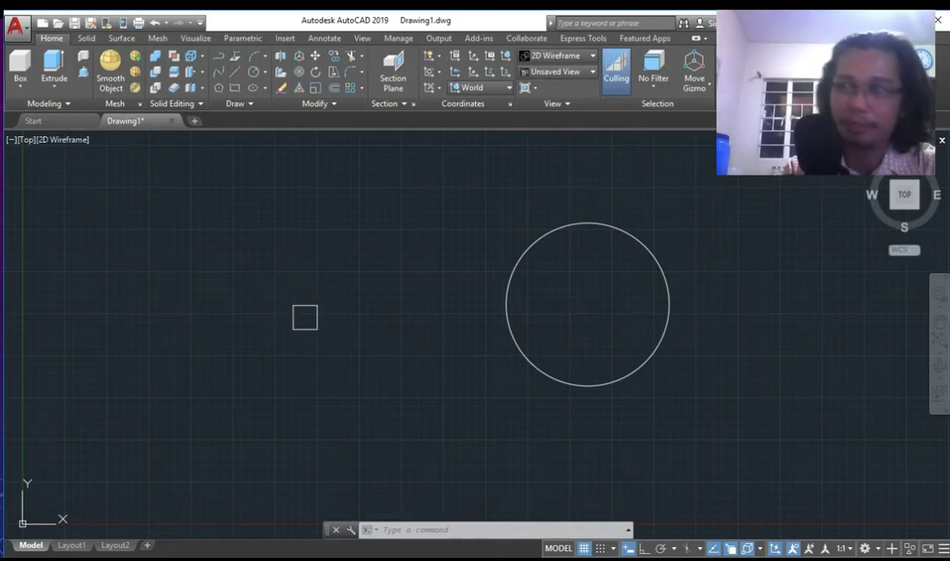
pyautogui.press('Return')
pyautogui.click(548, 243)
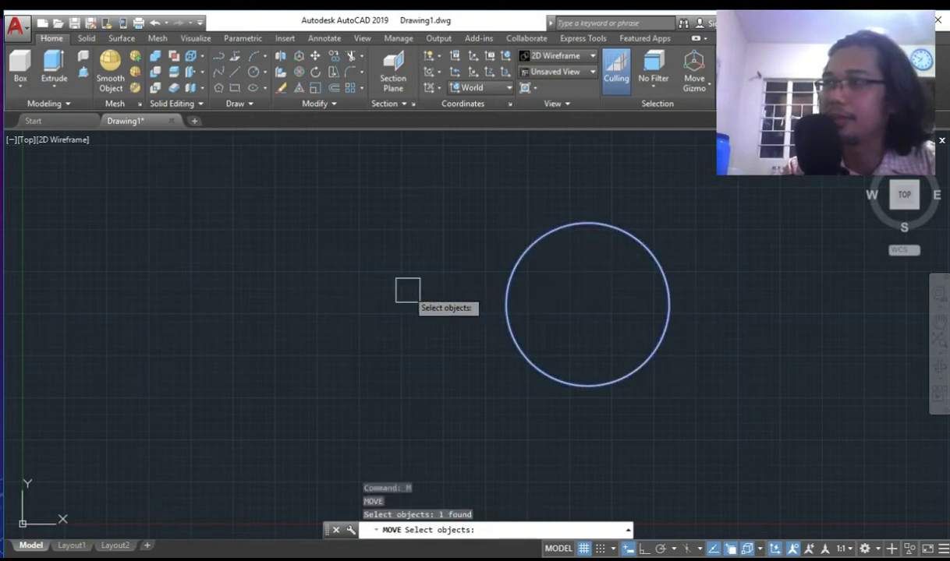
pyautogui.press('Return')
pyautogui.click(430, 275)
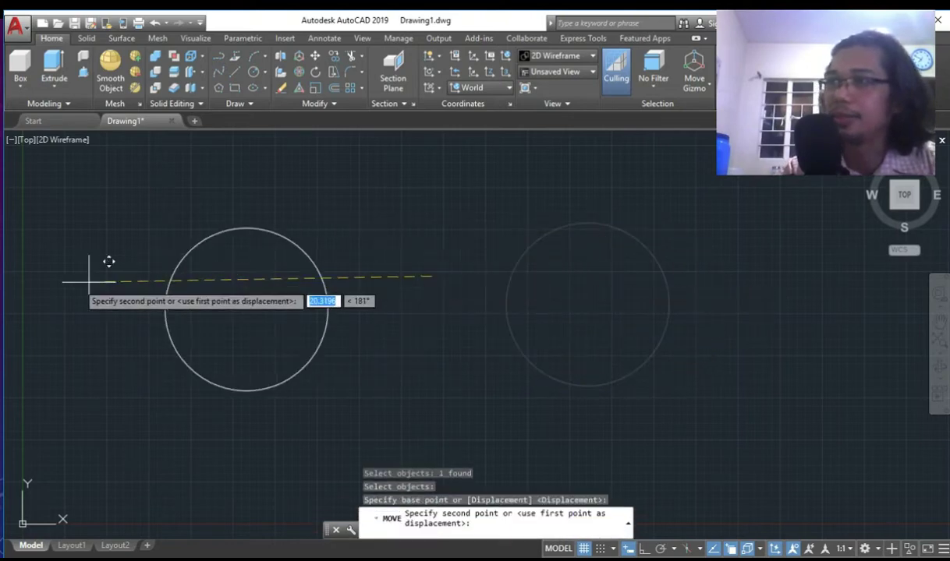
pyautogui.click(232, 293)
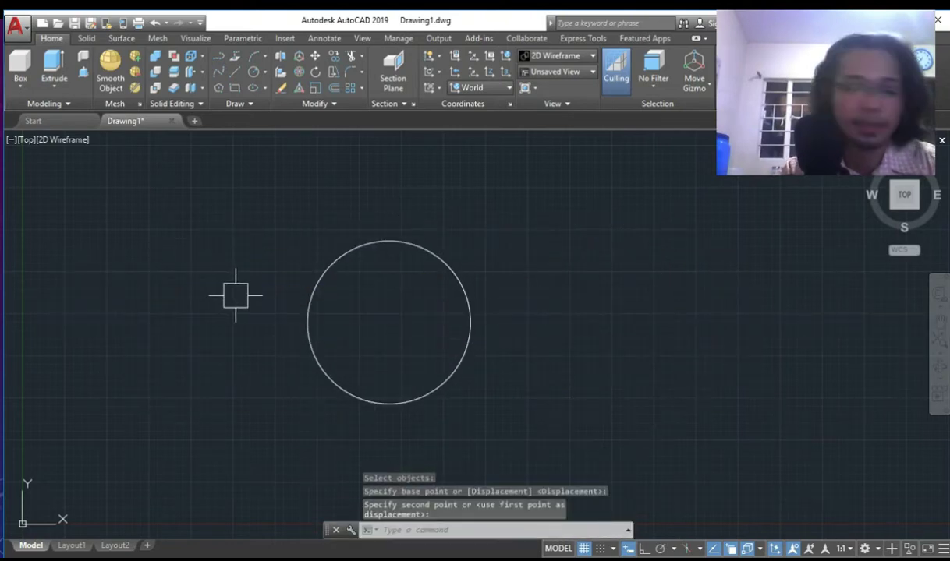
pyautogui.press('Escape')
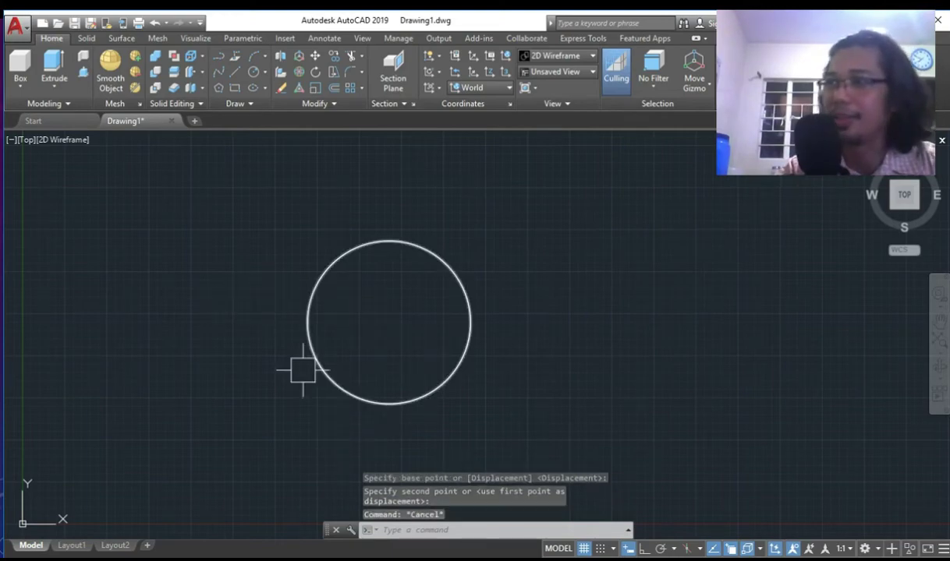
# Step: Reopen the Selection options and reduce the pickbox to a small size
pyautogui.rightClick(245, 350)
pyautogui.click(283, 343)
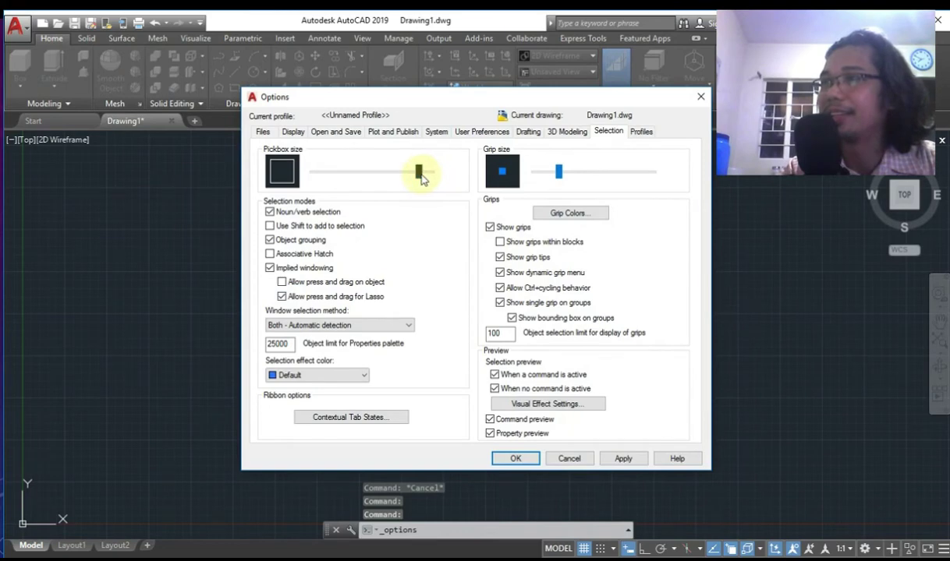
pyautogui.moveTo(421, 178); pyautogui.dragTo(333, 177)
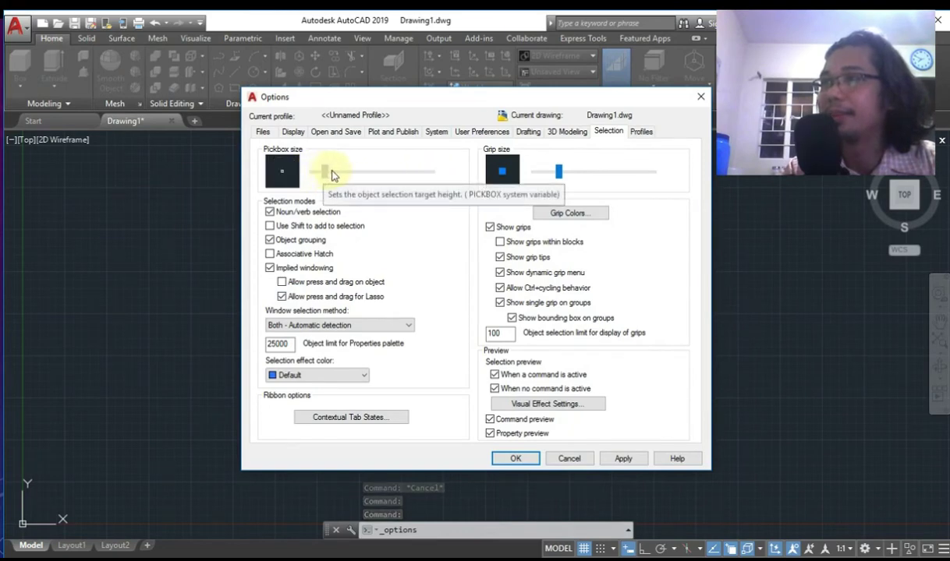
pyautogui.click(336, 174)
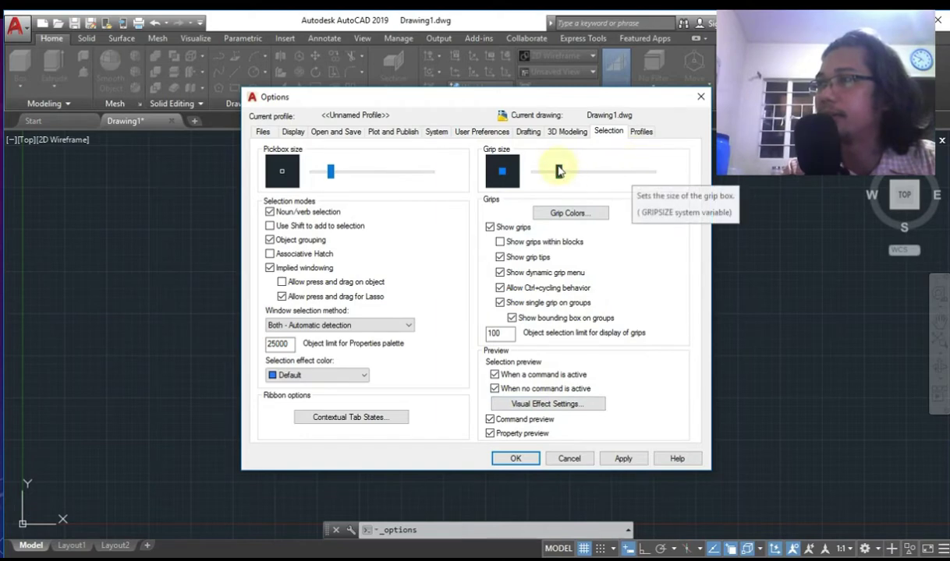
# Step: Try a larger and a smaller grip size, restore the original grip size, and accept the Selection options
pyautogui.click(638, 175)
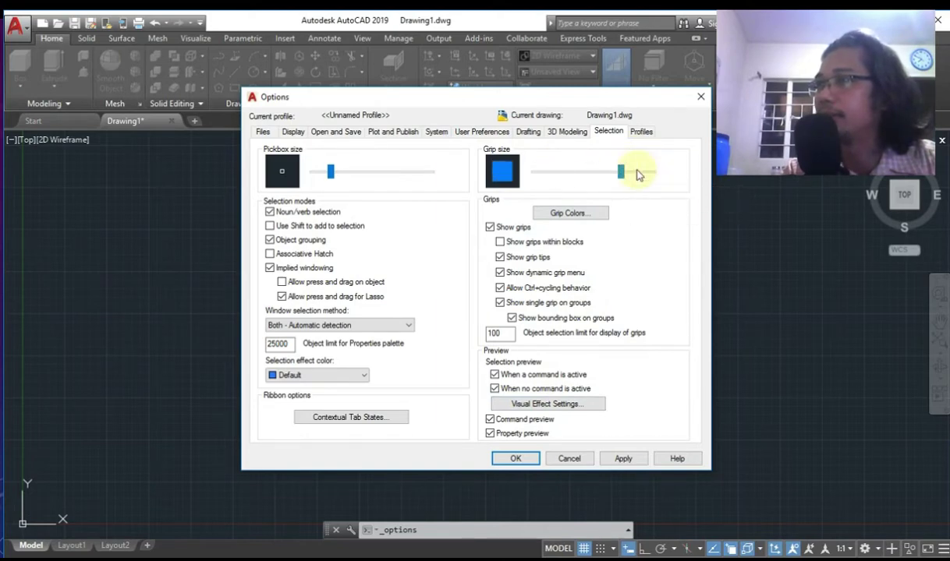
pyautogui.click(546, 177)
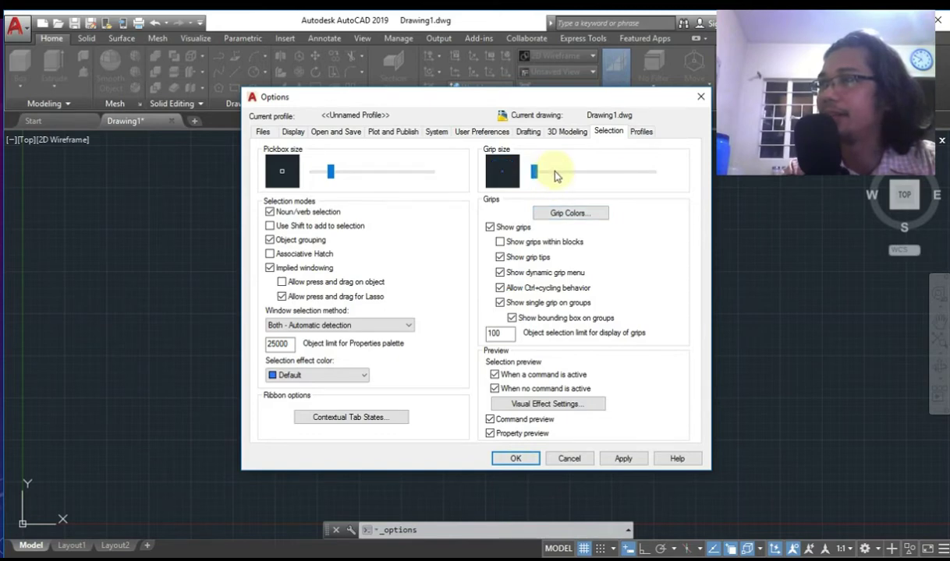
pyautogui.moveTo(551, 174); pyautogui.dragTo(558, 173)
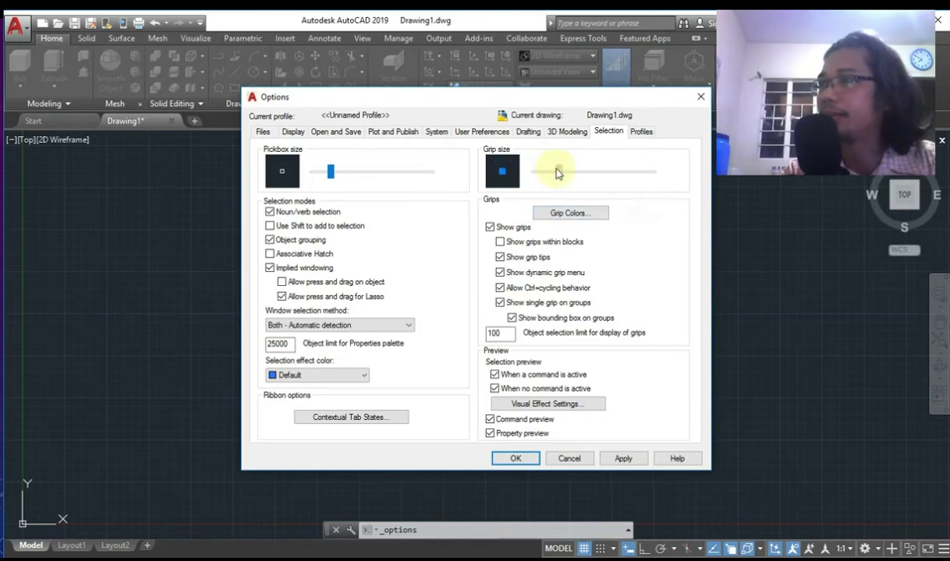
pyautogui.click(515, 459)
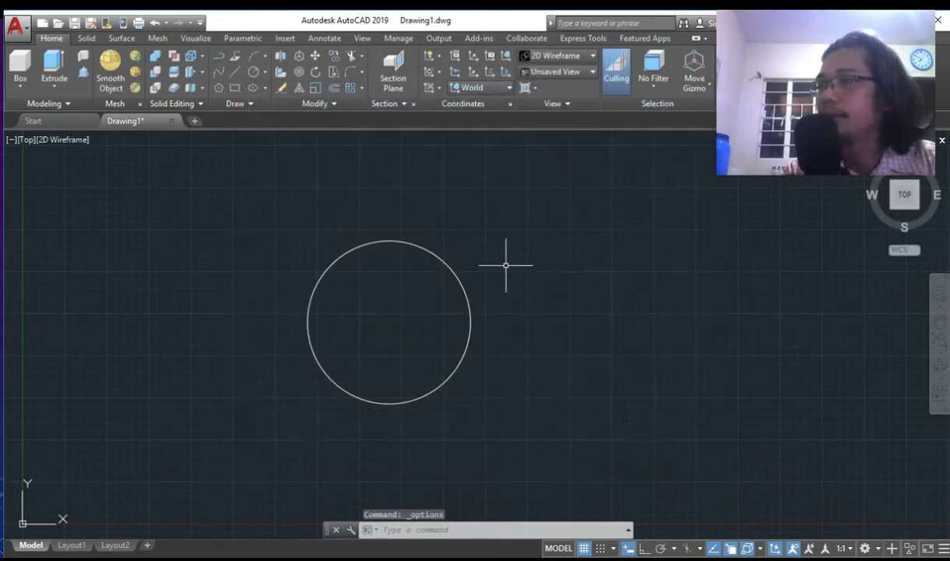
pyautogui.write('l')
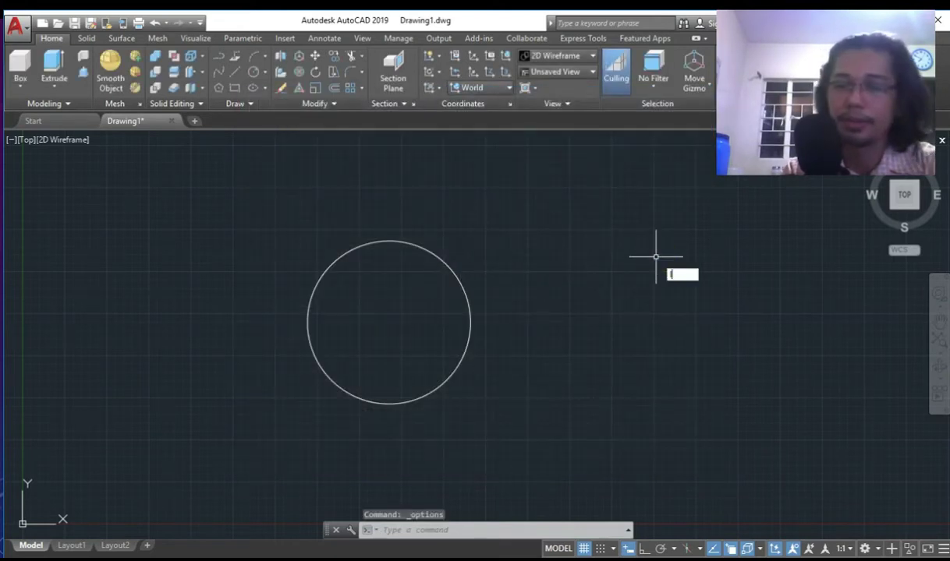
pyautogui.press('Return')
pyautogui.click(456, 276)
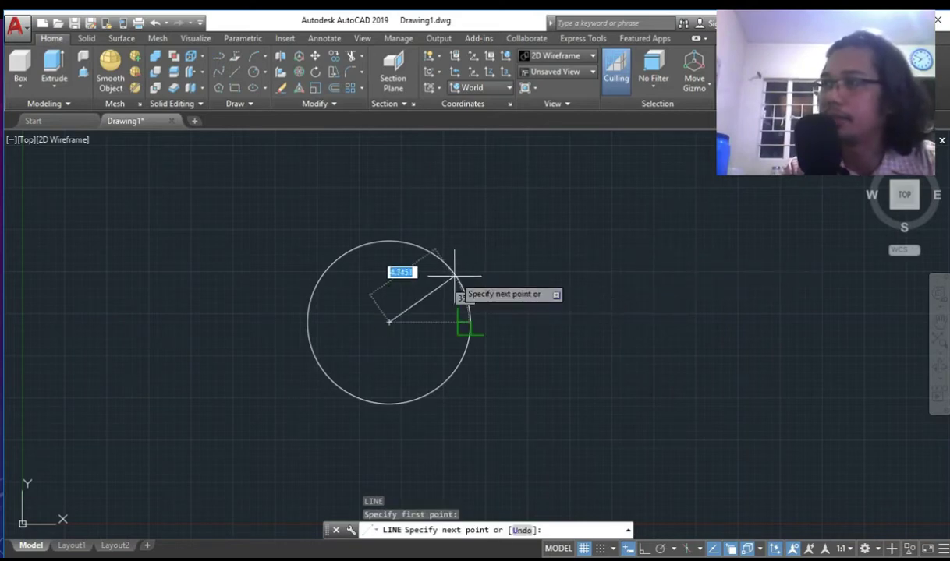
pyautogui.press('Escape')
pyautogui.press('Escape')
# Step: Enlarge the circle by stretching its right quadrant grip, and move it about 10.4 units right by its centre grip
pyautogui.moveTo(562, 223)
pyautogui.mouseDown()
pyautogui.moveTo(254, 392)
pyautogui.moveTo(403, 322)
pyautogui.mouseUp()
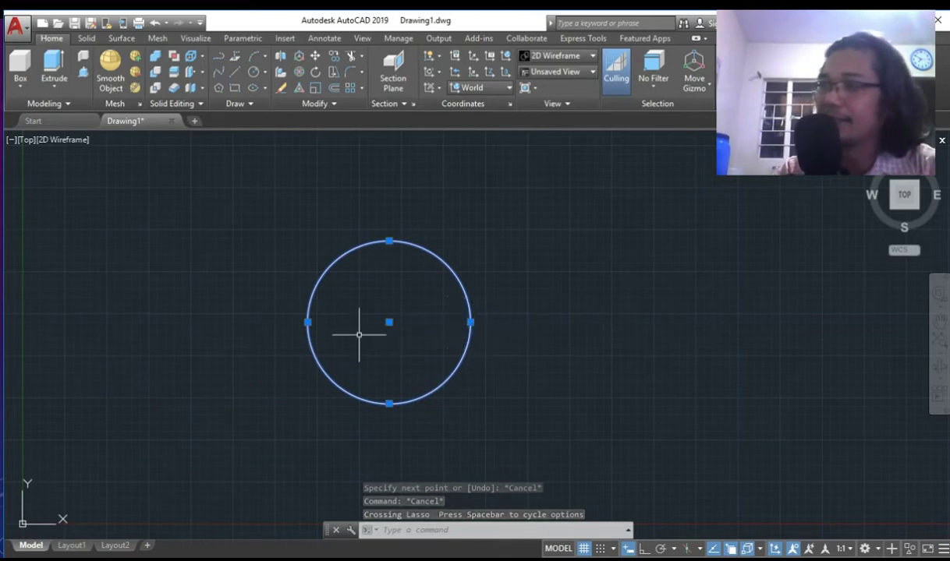
pyautogui.click(471, 322)
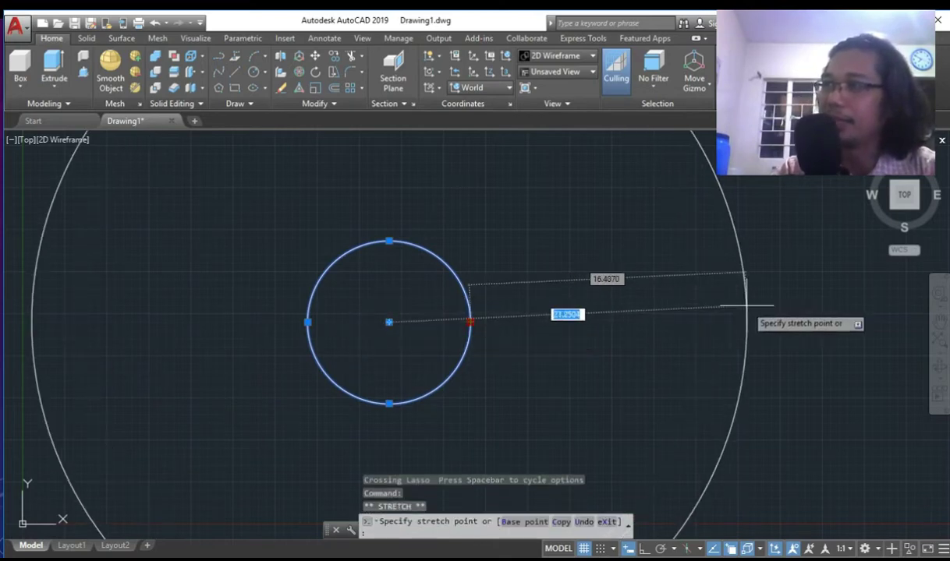
pyautogui.click(547, 304)
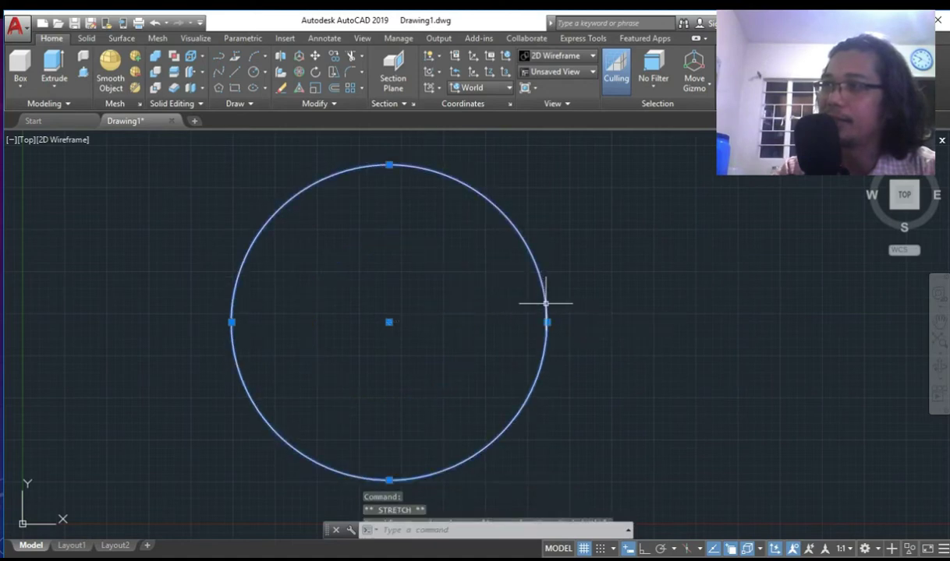
pyautogui.click(390, 321)
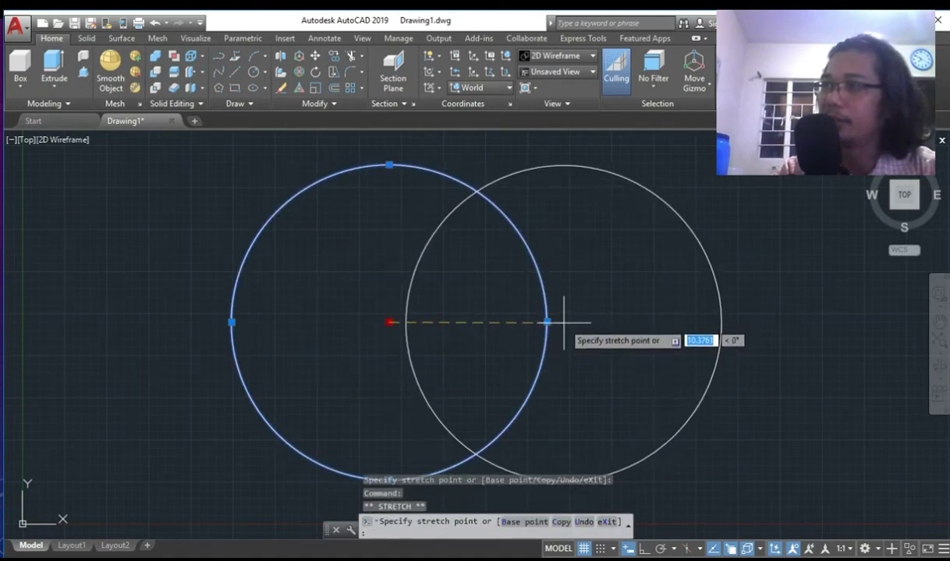
pyautogui.click(565, 320)
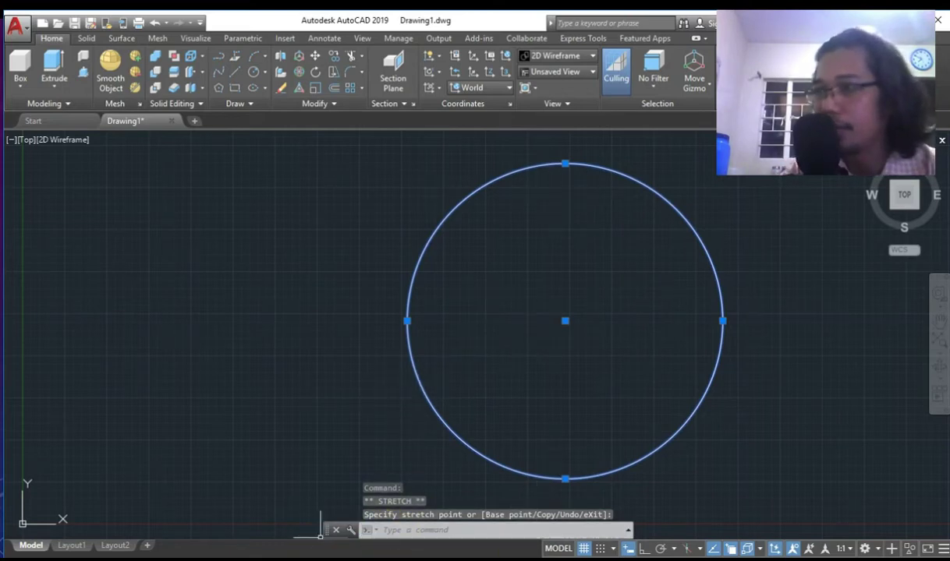
# Step: Deselect the circle, reopen the Selection options, set the grip size to its maximum, and accept the dialog
pyautogui.rightClick(291, 387)
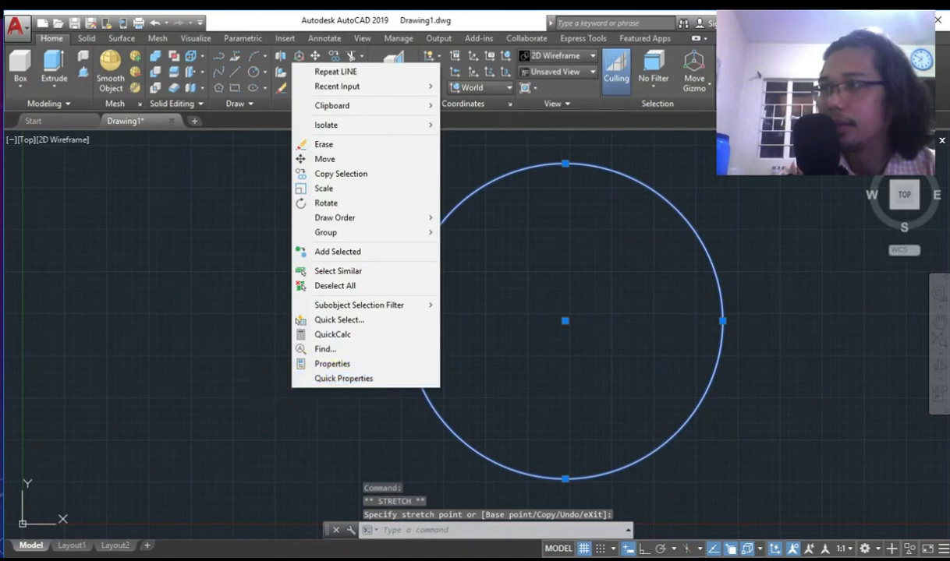
pyautogui.click(249, 388)
pyautogui.press('Escape')
pyautogui.press('Escape')
pyautogui.rightClick(247, 379)
pyautogui.click(281, 371)
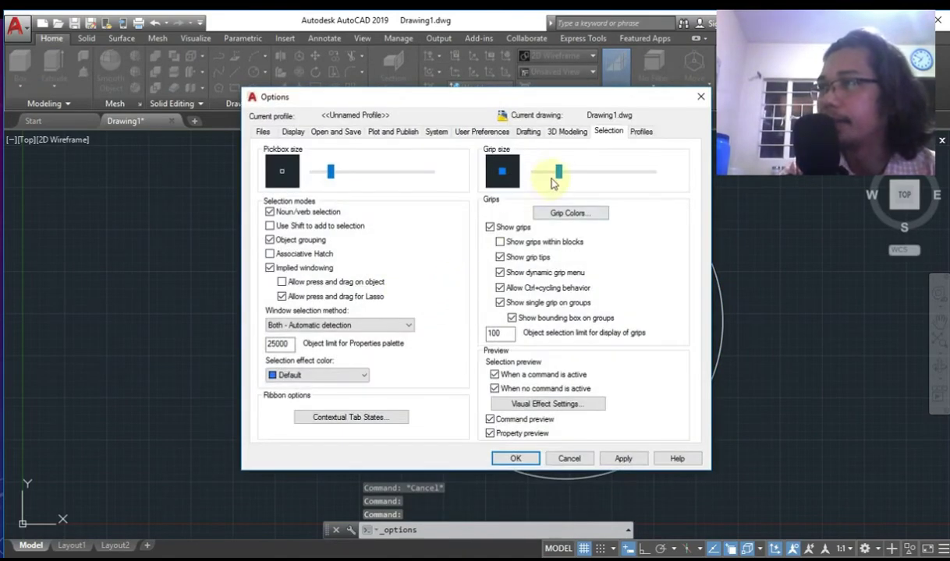
pyautogui.moveTo(559, 172); pyautogui.dragTo(652, 172)
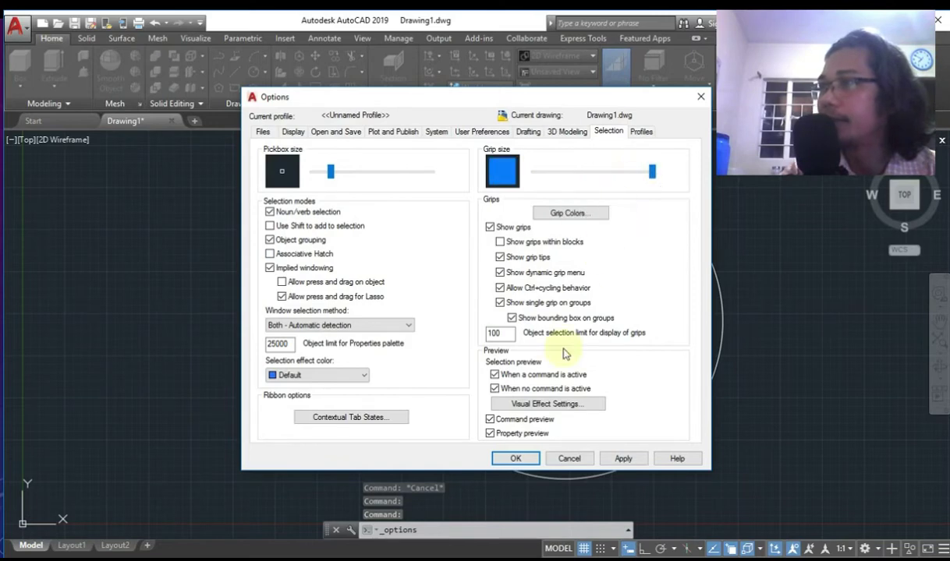
pyautogui.click(515, 458)
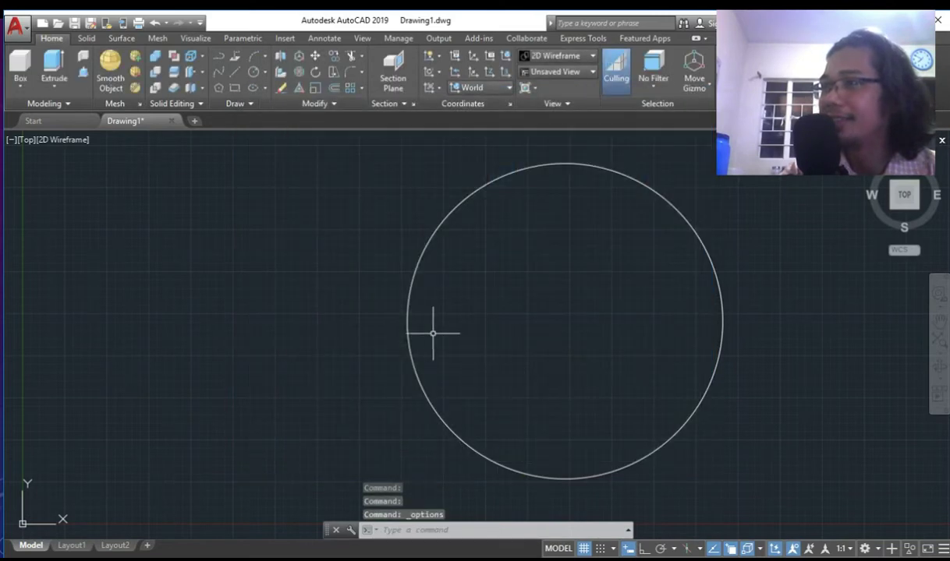
# Step: Select the circle and move it by its centre grip to the left part of the drawing area
pyautogui.click(319, 237)
pyautogui.click(583, 354)
pyautogui.click(796, 225)
pyautogui.click(634, 351)
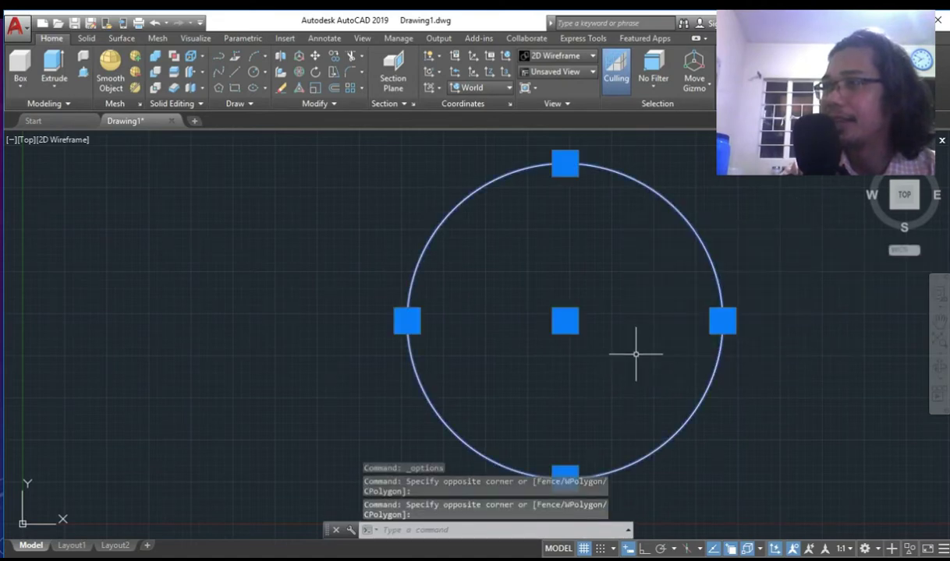
pyautogui.click(565, 320)
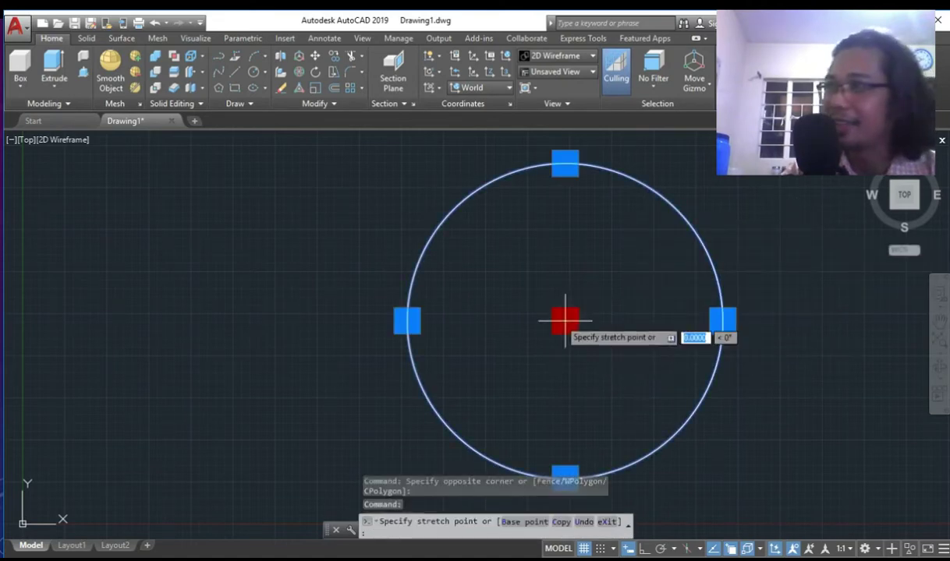
pyautogui.click(220, 298)
# Step: Stretch the circle's right quadrant grip outward to enlarge it, and pull it back inward to about half its original radius
pyautogui.click(379, 299)
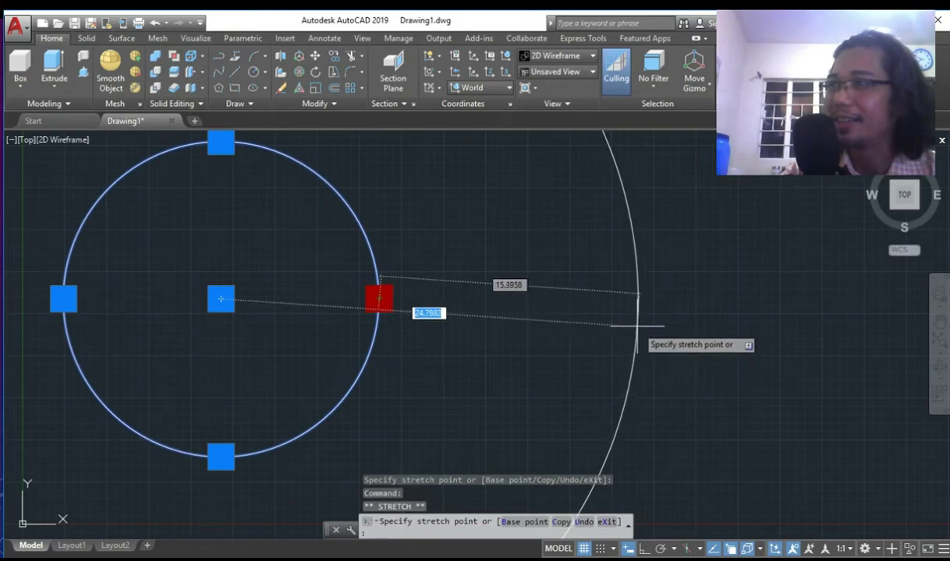
pyautogui.click(636, 323)
pyautogui.click(638, 299)
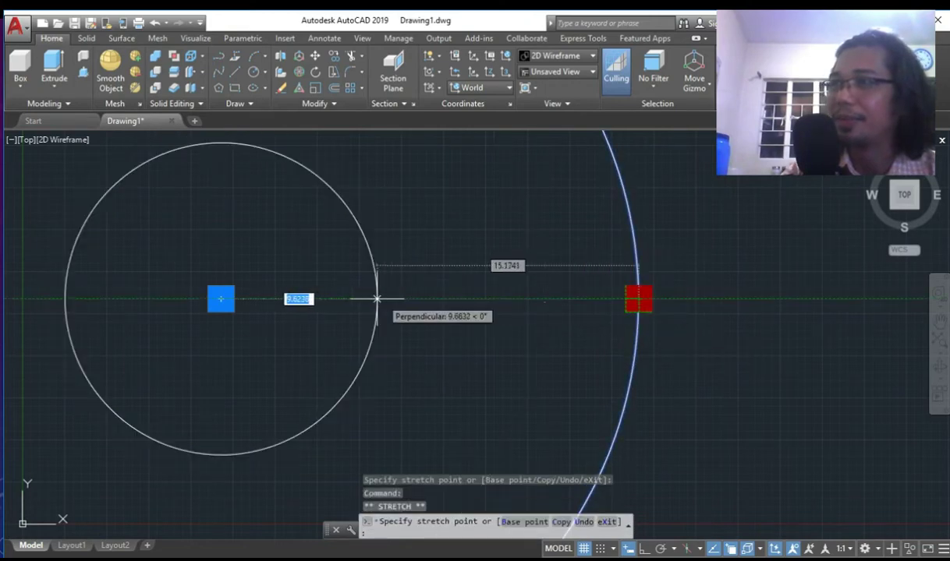
pyautogui.click(295, 299)
# Step: Deselect the circle, reopen the Selection options, and reduce the grip size to a small size
pyautogui.rightClick(539, 354)
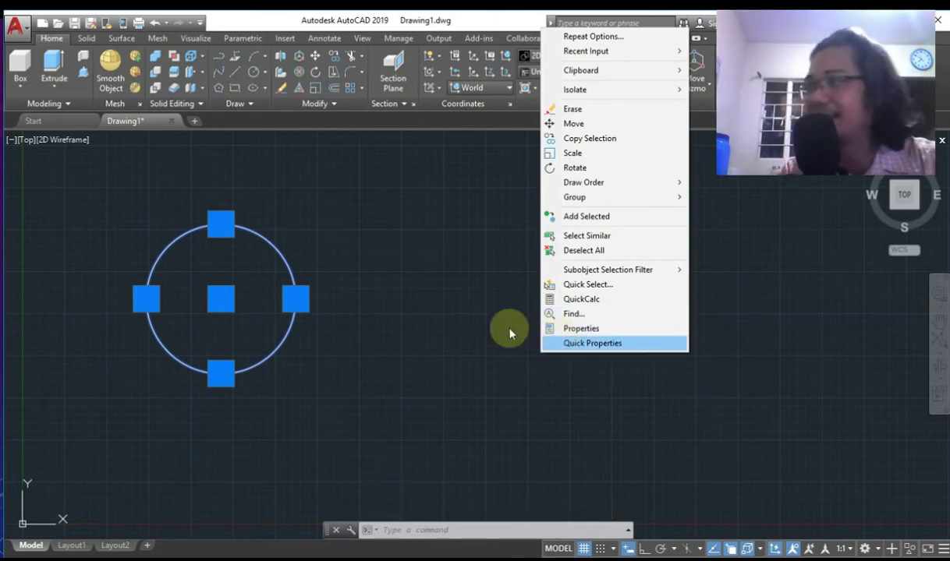
pyautogui.click(421, 294)
pyautogui.rightClick(421, 293)
pyautogui.click(381, 293)
pyautogui.press('Escape')
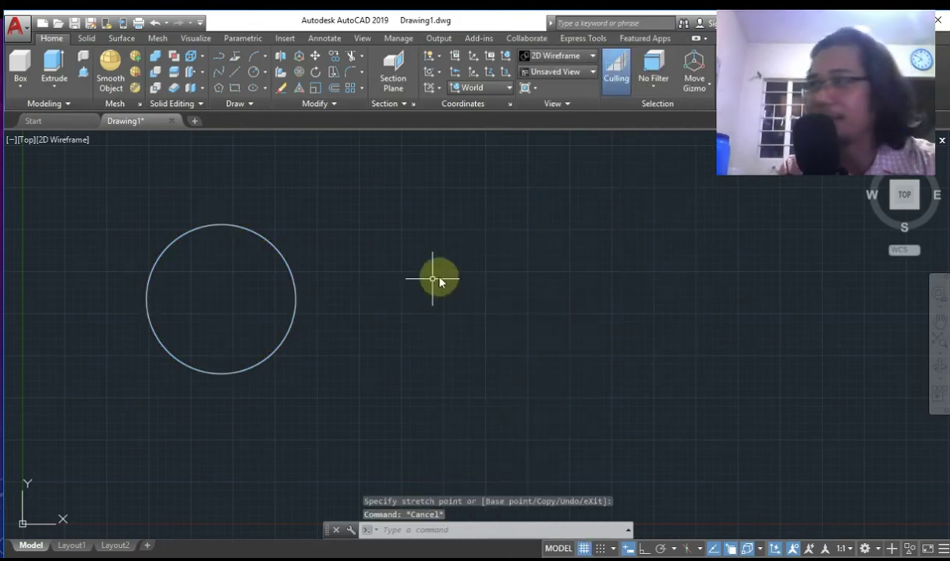
pyautogui.rightClick(434, 277)
pyautogui.click(468, 517)
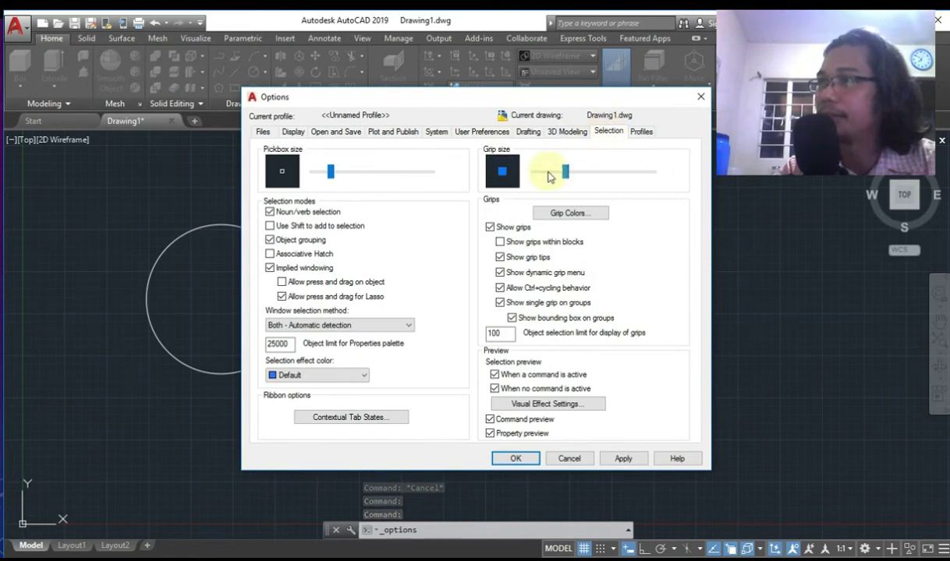
pyautogui.moveTo(566, 173); pyautogui.dragTo(554, 174)
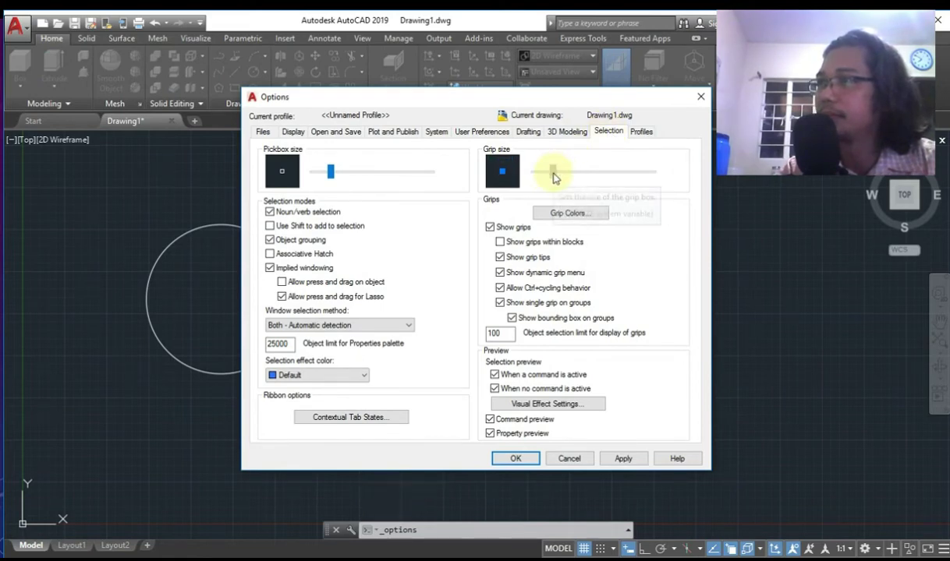
# Step: Examine the grip colors, the selection effect color choices, and the ribbon contextual tab state options
pyautogui.click(568, 214)
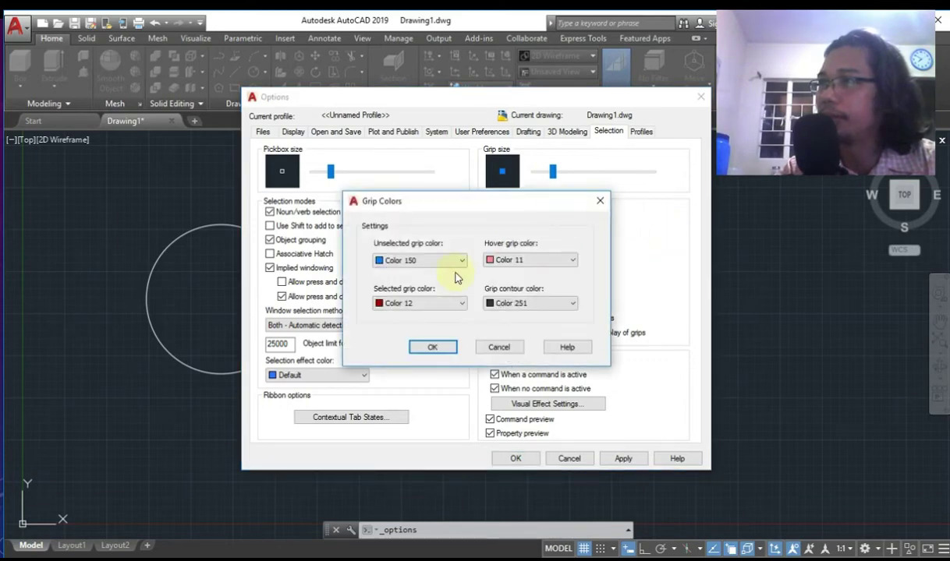
pyautogui.click(598, 201)
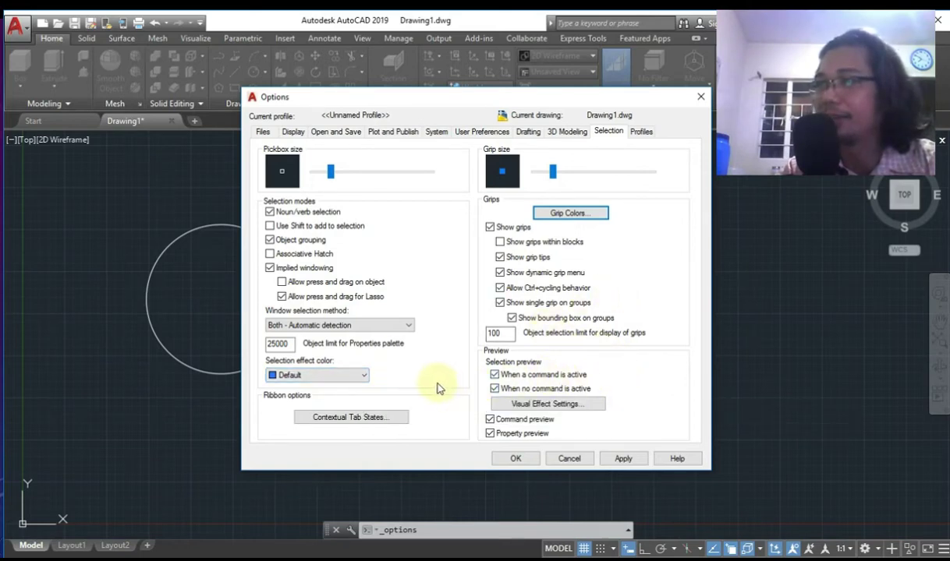
pyautogui.click(363, 375)
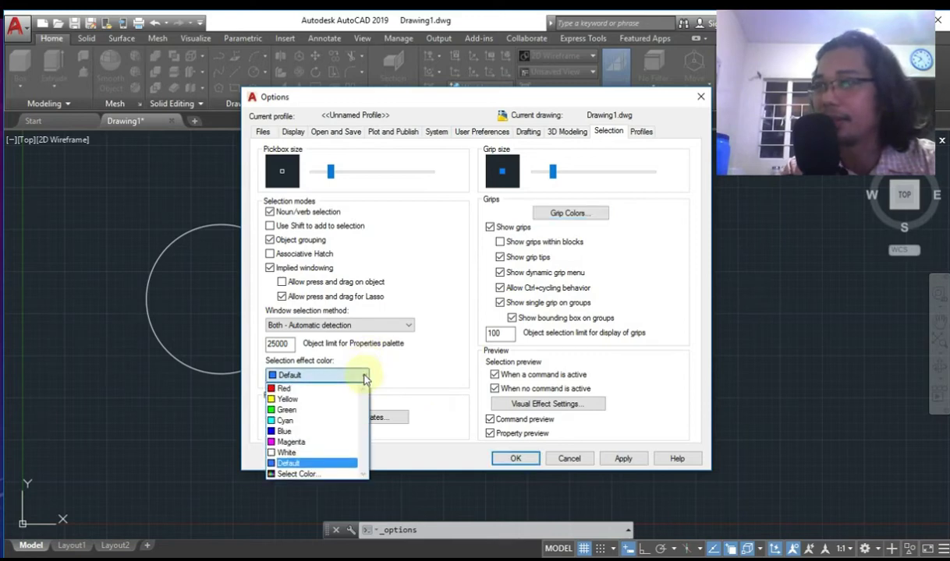
pyautogui.click(452, 358)
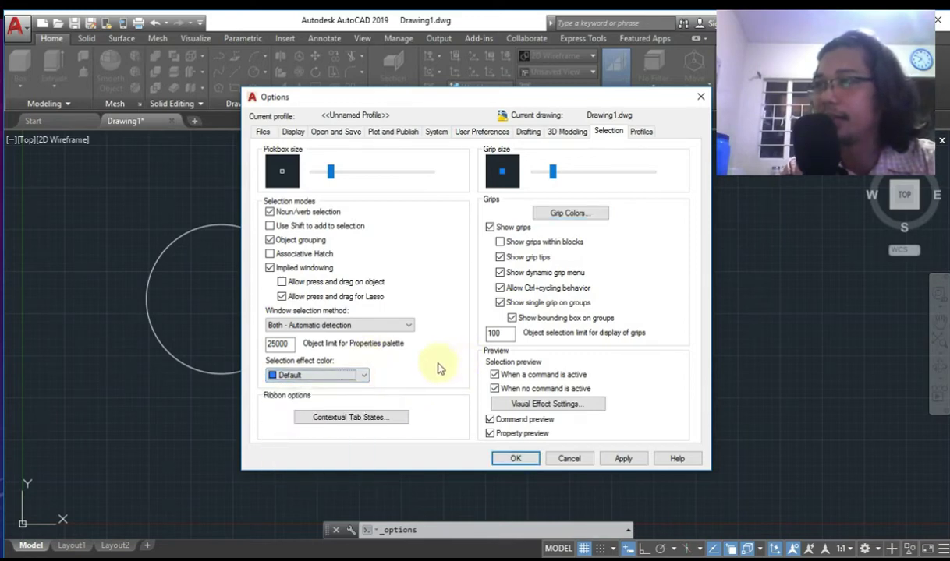
pyautogui.click(383, 421)
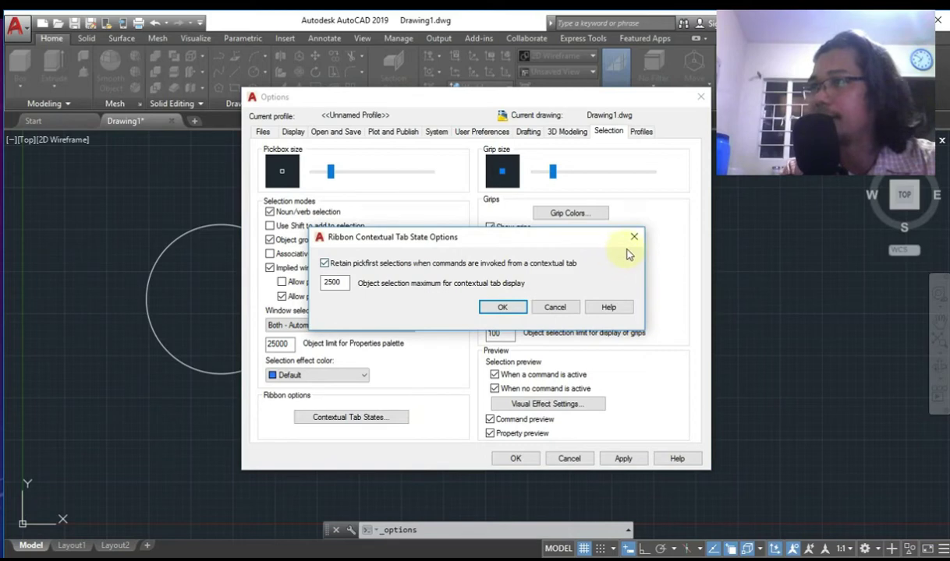
pyautogui.click(634, 238)
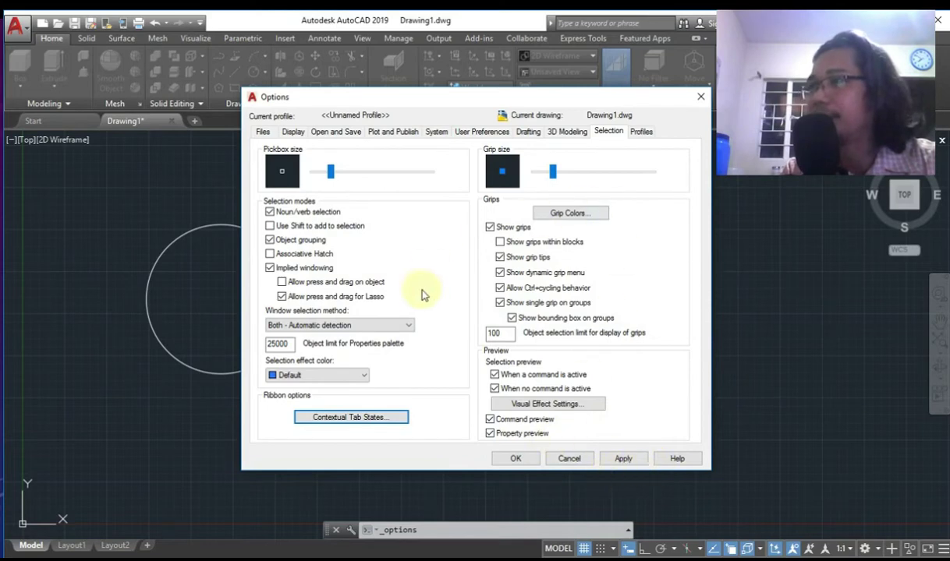
# Step: Switch to the PowerPoint slide show and advance from the Selection Tab slide to the Profiles Tab slide
pyautogui.click(206, 558)
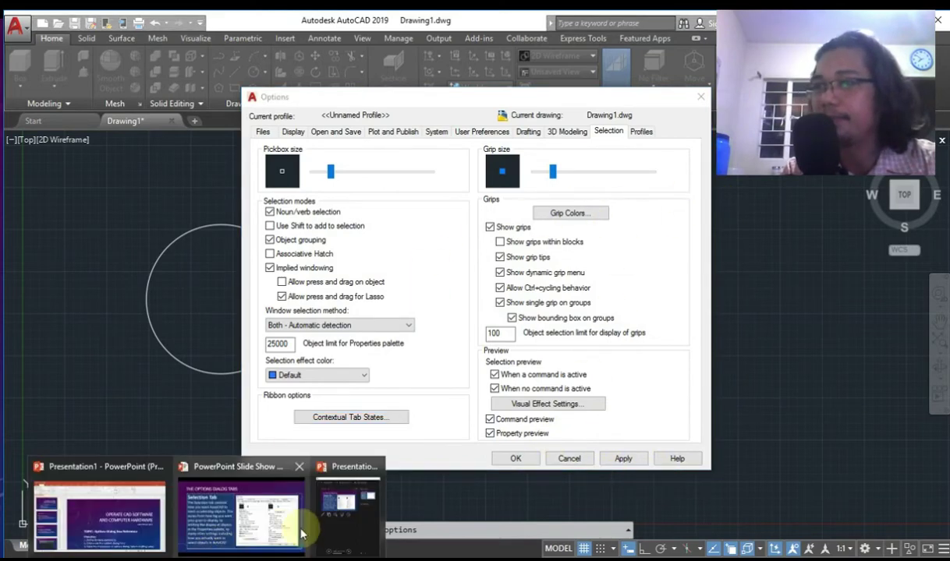
pyautogui.click(303, 532)
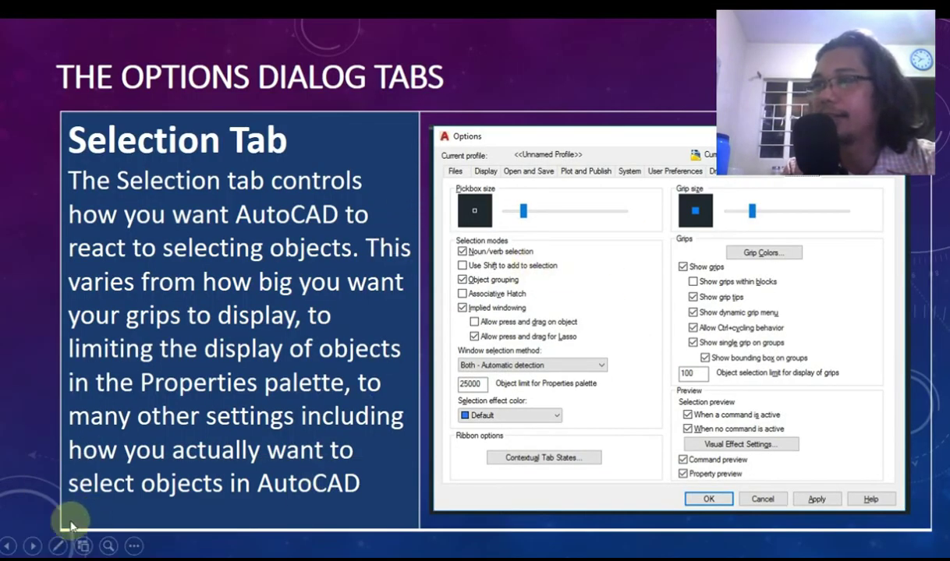
pyautogui.click(33, 546)
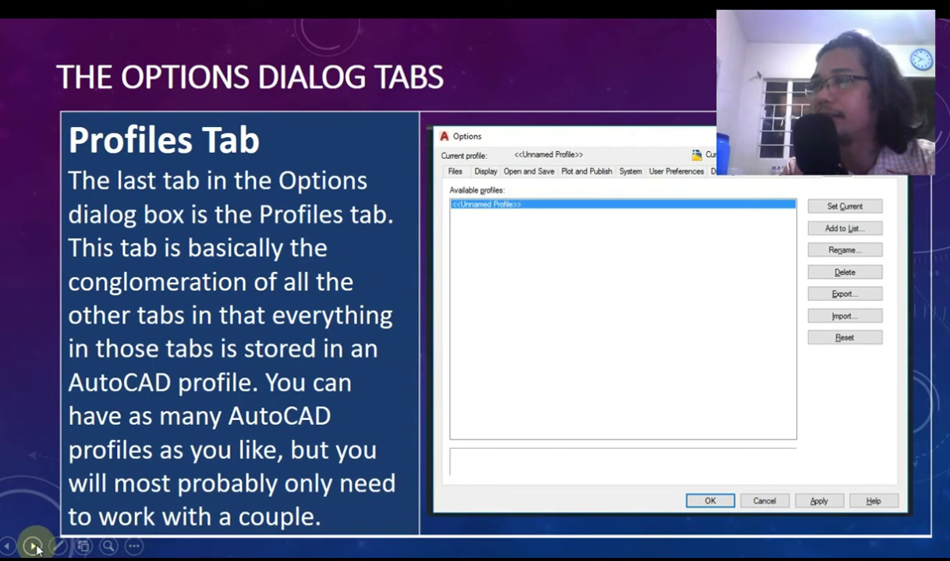